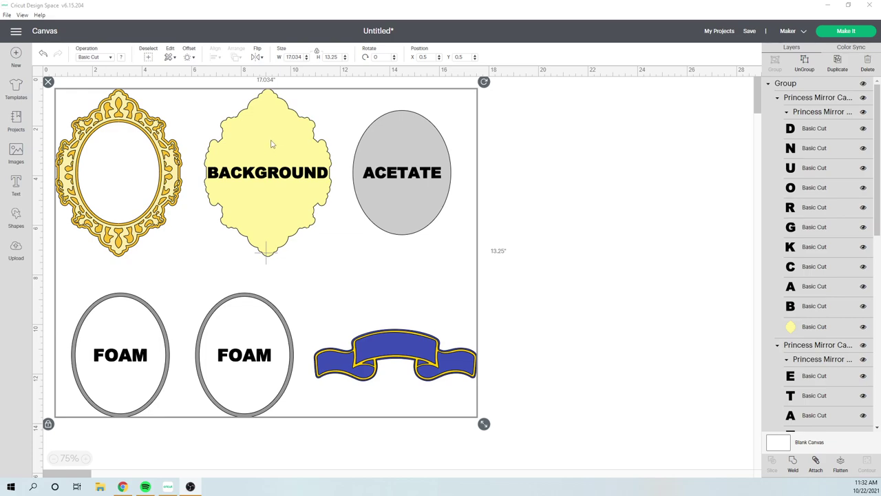
Move the grouped topper pieces further right and slightly down, then reselect the group
drag(271, 142, 378, 148)
click(302, 138)
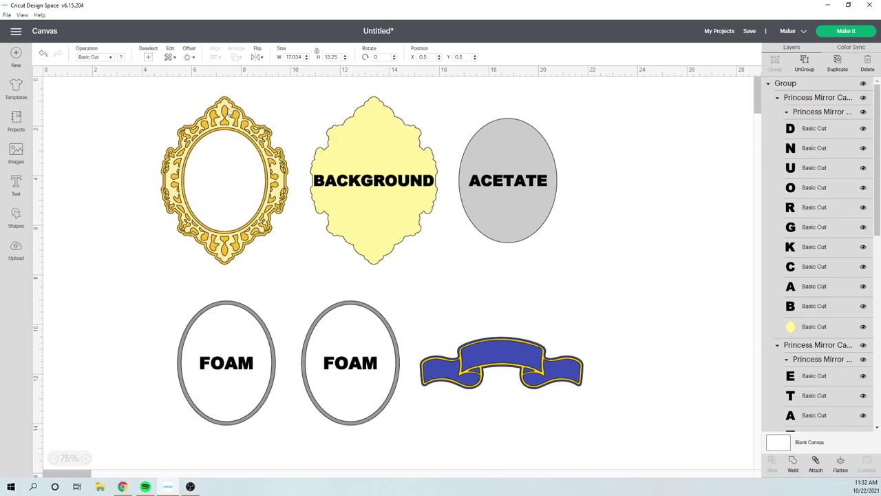
click(238, 125)
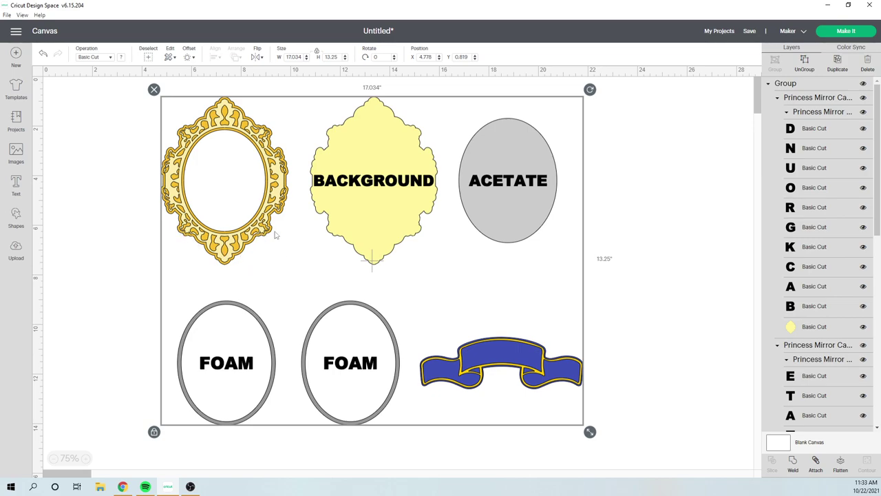
click(682, 266)
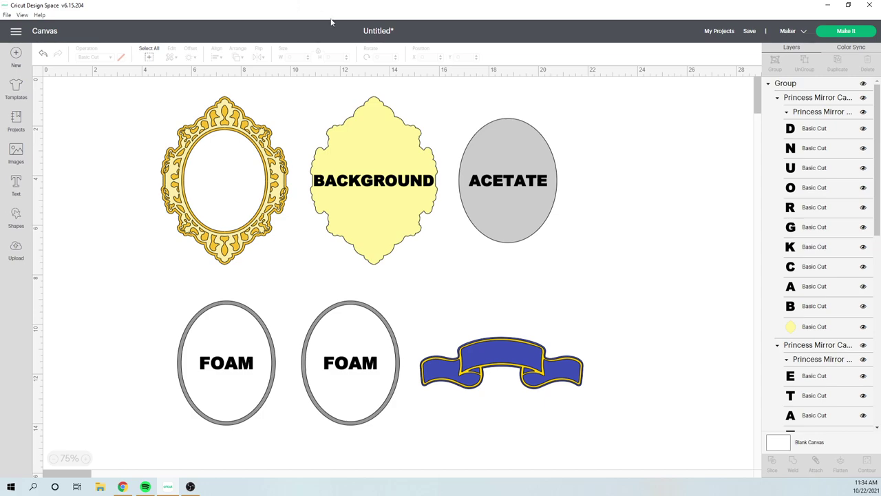
click(505, 190)
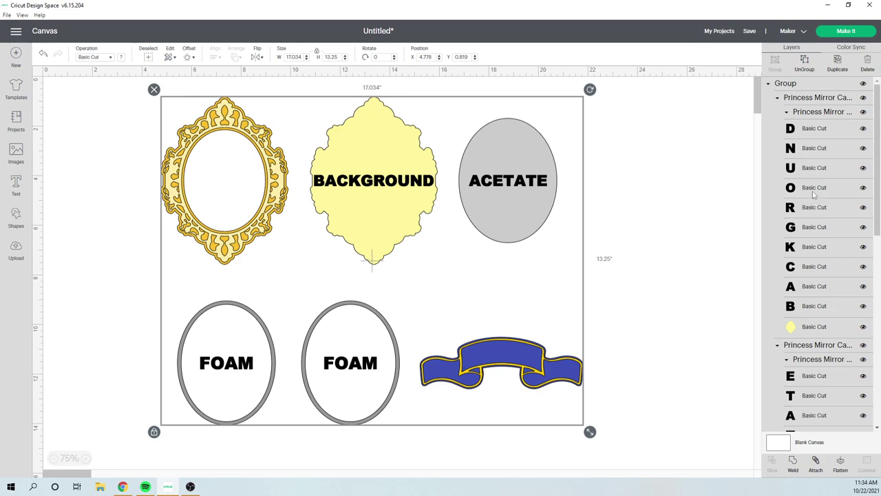
Delete the BACKGROUND, ACETATE and FOAM label text from the topper pieces
click(814, 114)
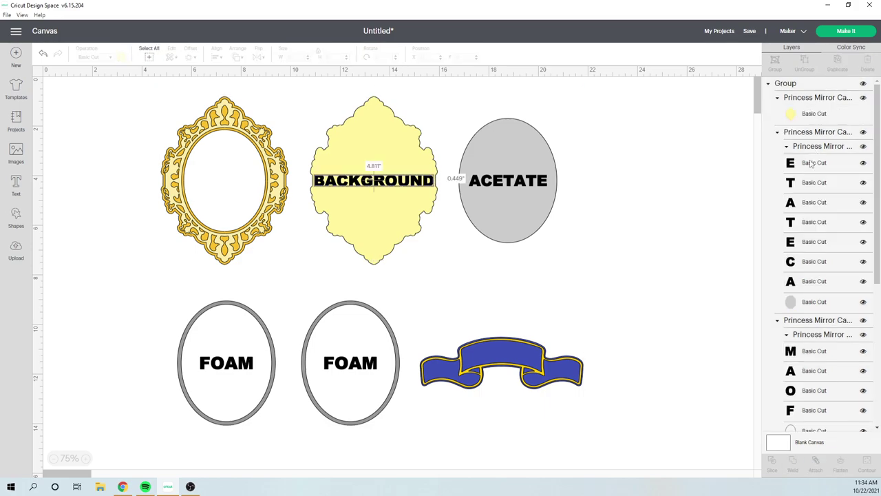
click(814, 148)
key(Delete)
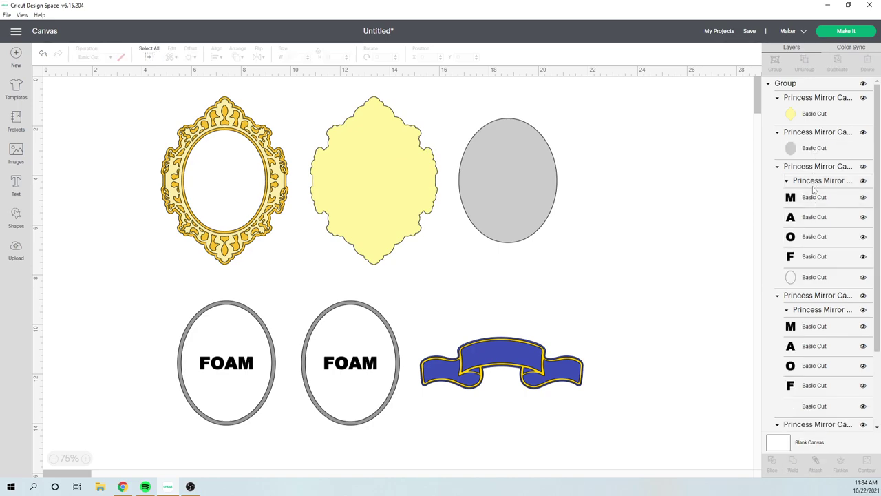
click(806, 216)
key(Delete)
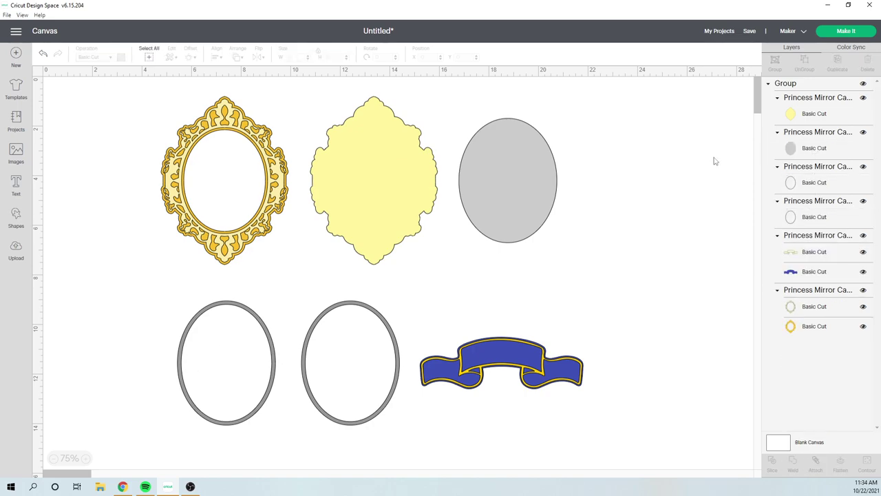
click(372, 260)
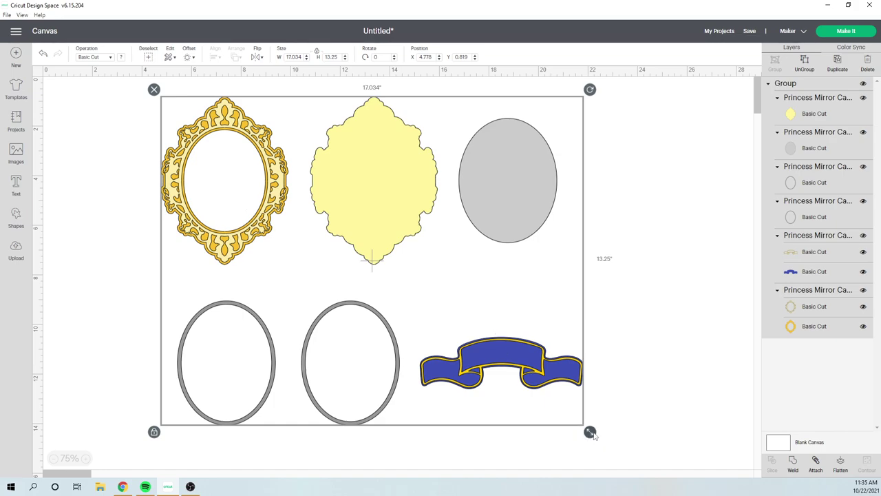
Resize the topper group until the yellow backing measures 4.478 by 5.915 inches
drag(590, 431, 449, 316)
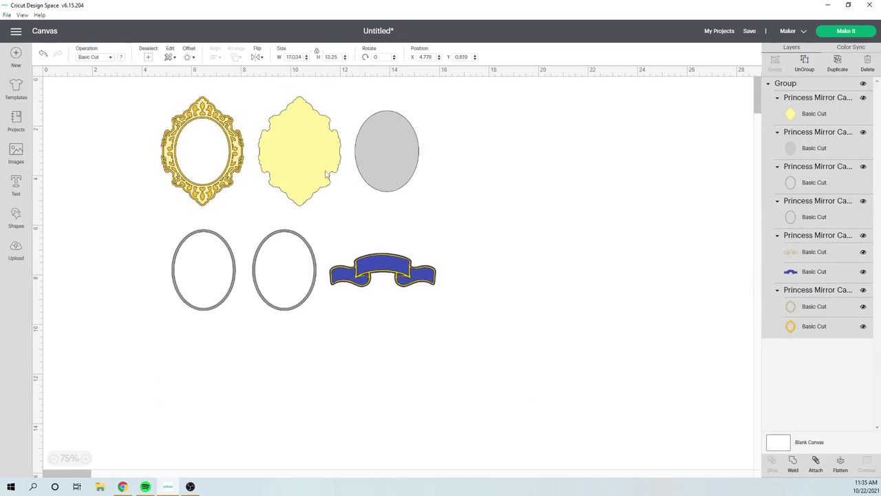
click(328, 130)
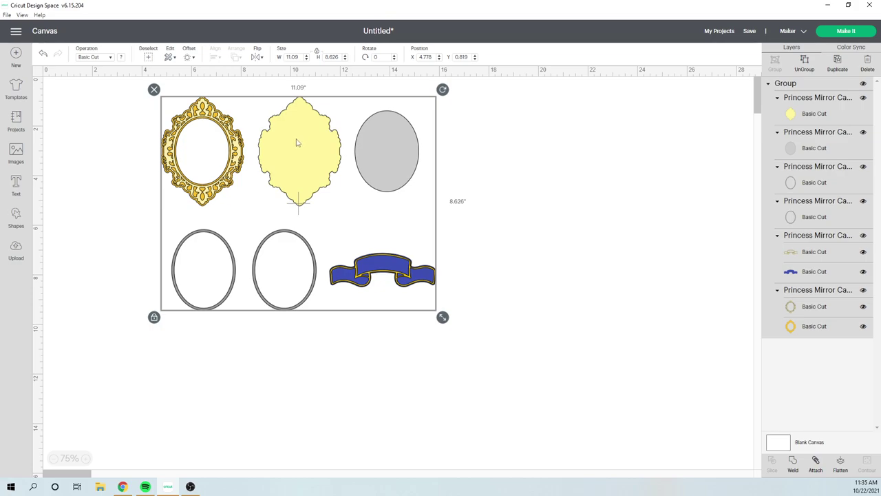
click(816, 112)
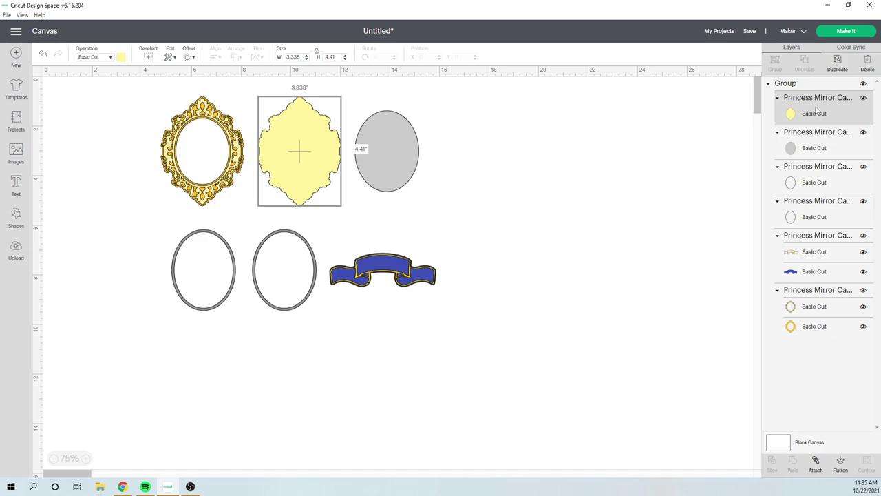
click(287, 275)
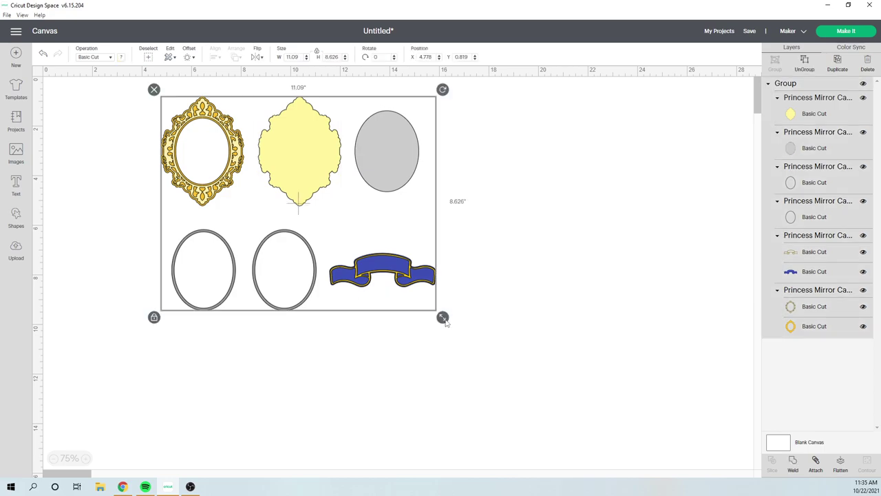
drag(444, 320, 486, 352)
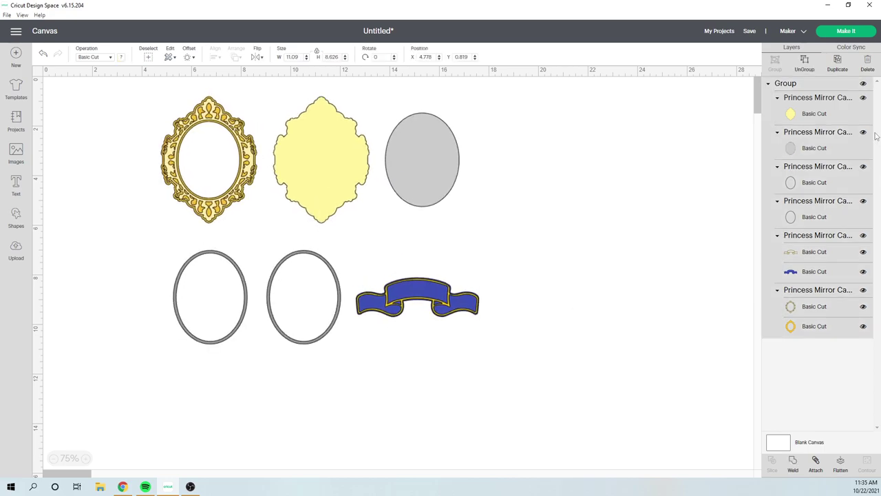
click(837, 120)
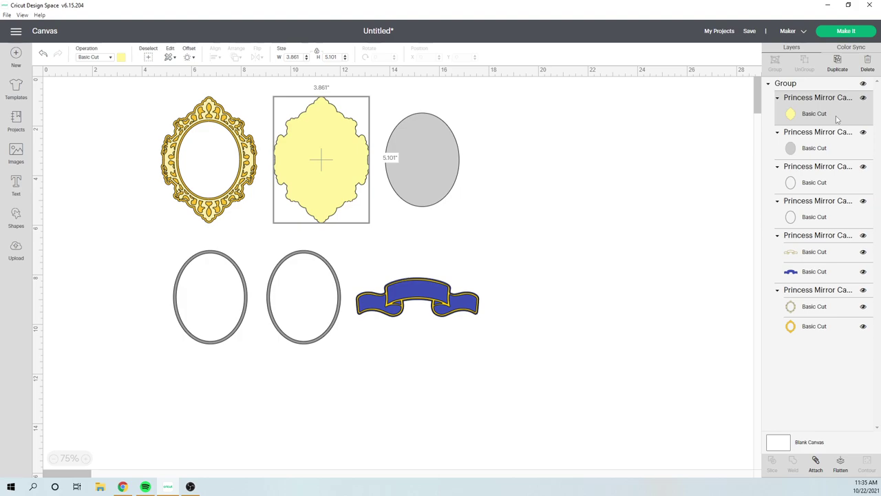
click(427, 303)
drag(486, 351, 529, 390)
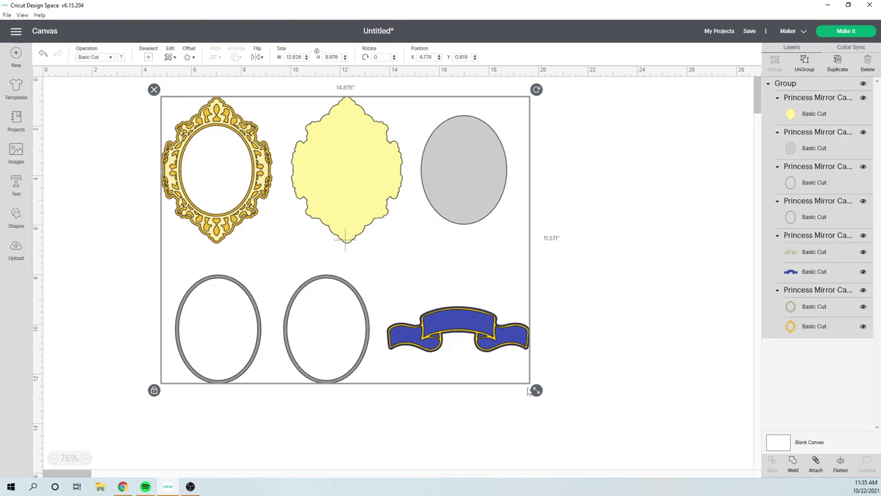
click(797, 115)
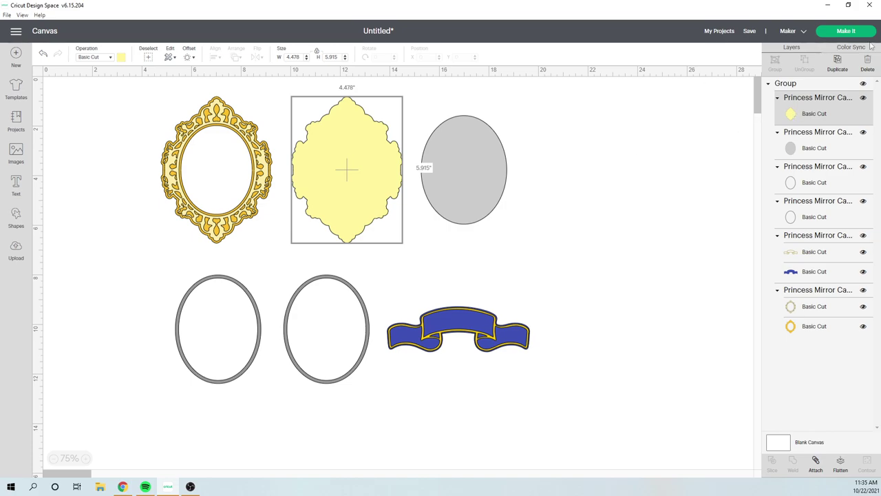
Ungroup the topper set into separate pieces
click(466, 168)
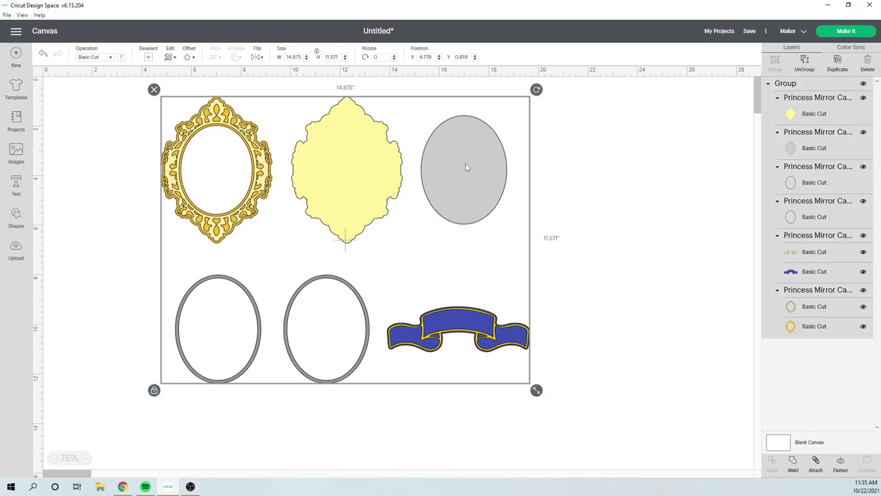
click(804, 66)
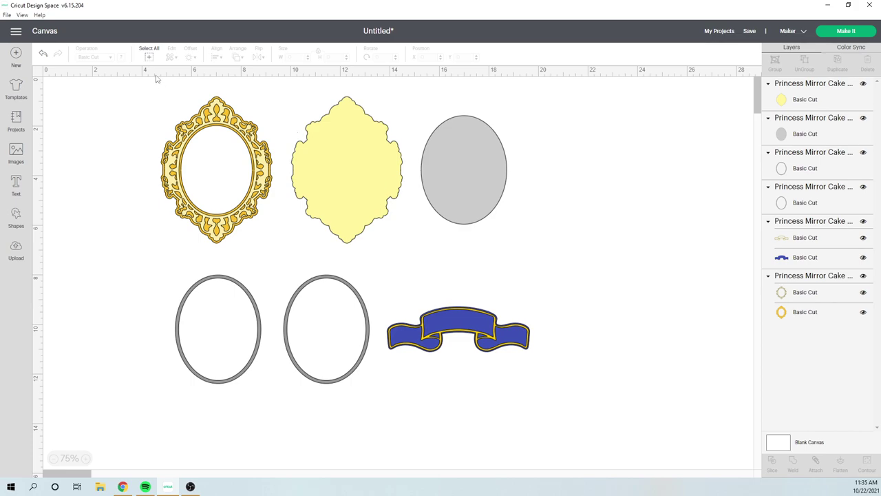
click(378, 181)
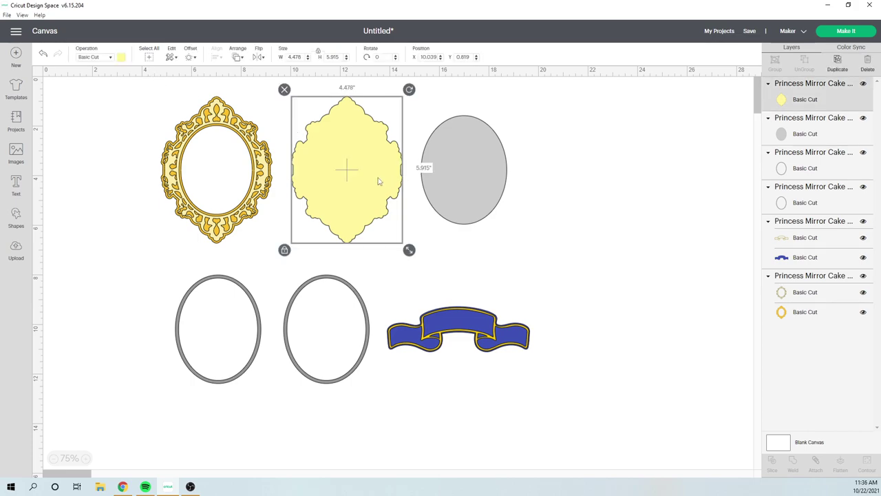
Enlarge all pieces together slightly beyond 14.875 by 11.571 inches
click(149, 57)
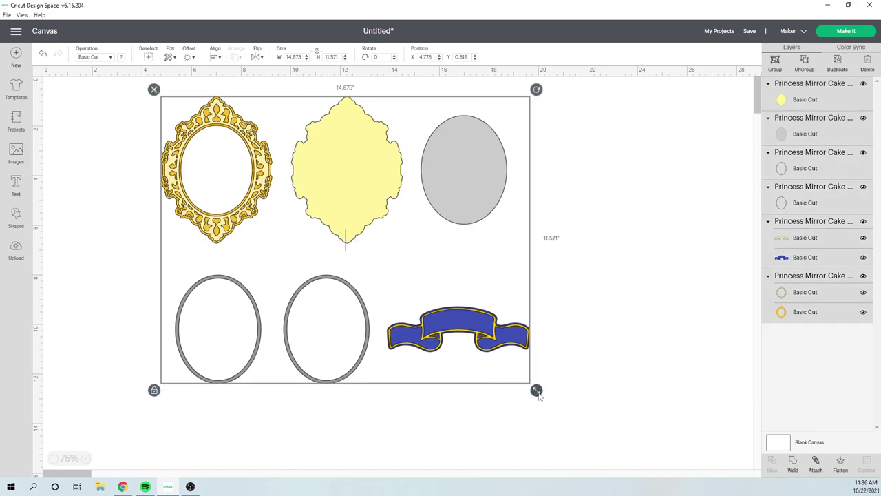
drag(536, 390, 593, 403)
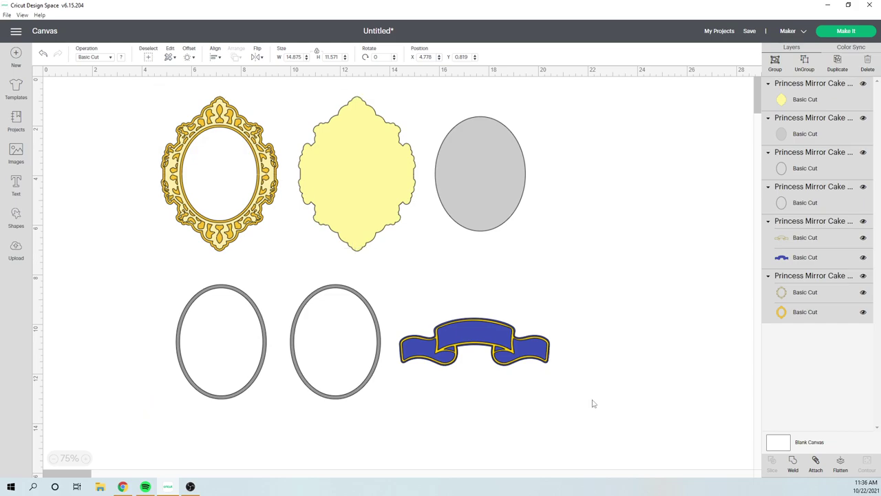
click(671, 385)
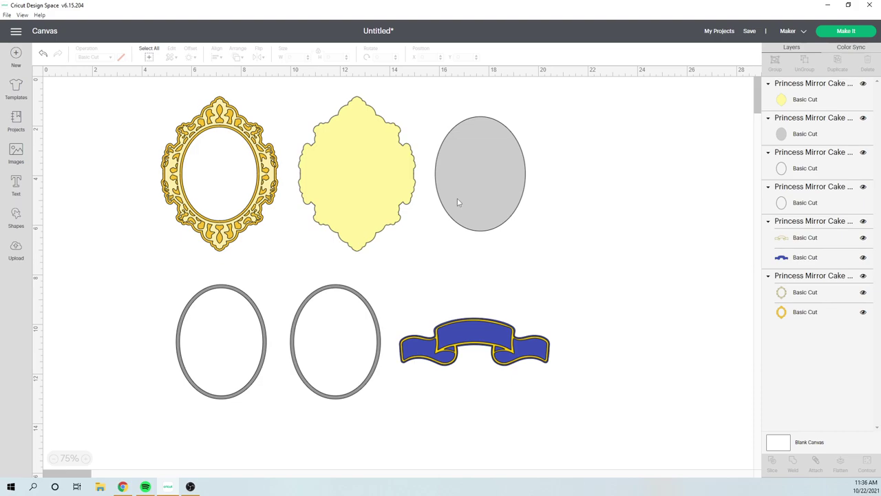
Search images for 'beauty and the be' and filter results to Disney licensed images
click(16, 155)
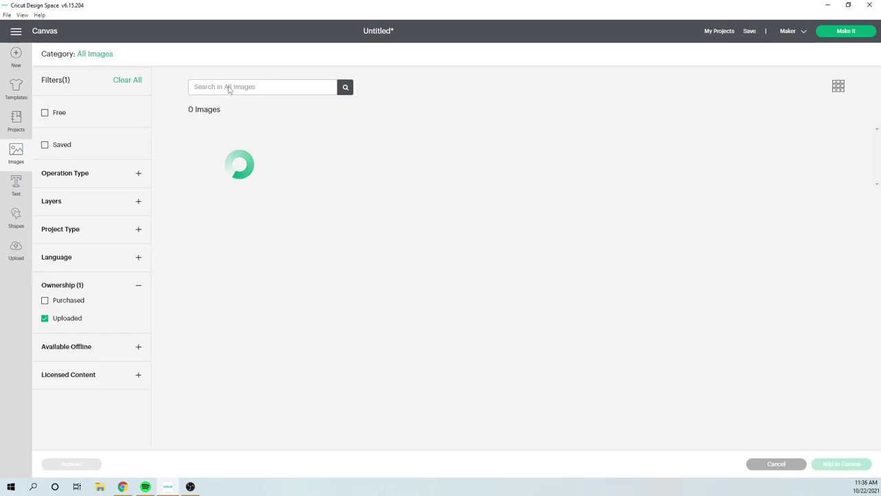
text(bea)
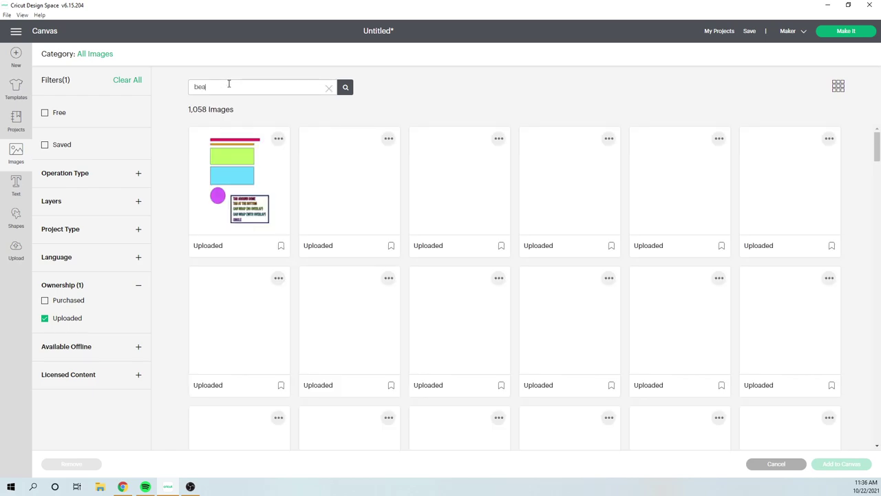
text(uty and the beast)
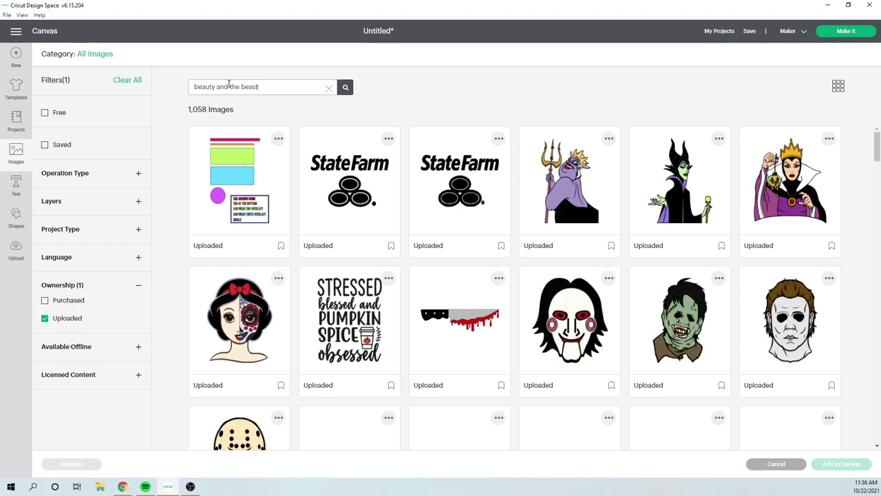
key(Return)
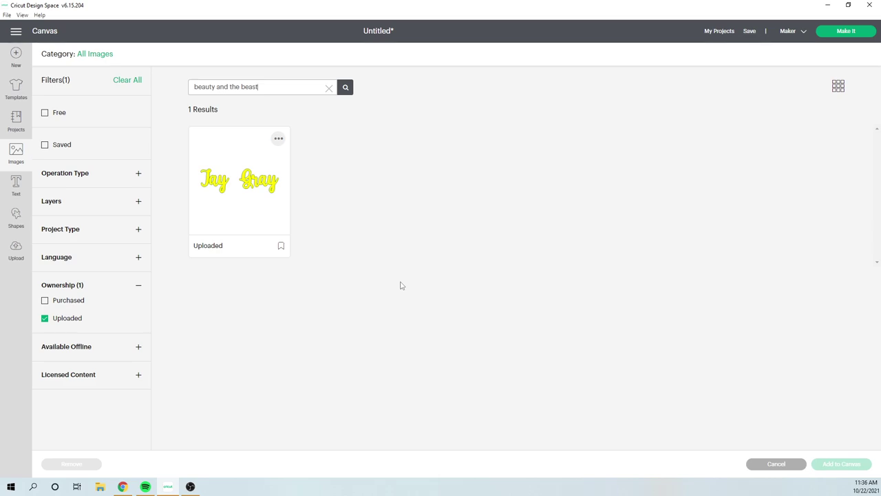
click(55, 321)
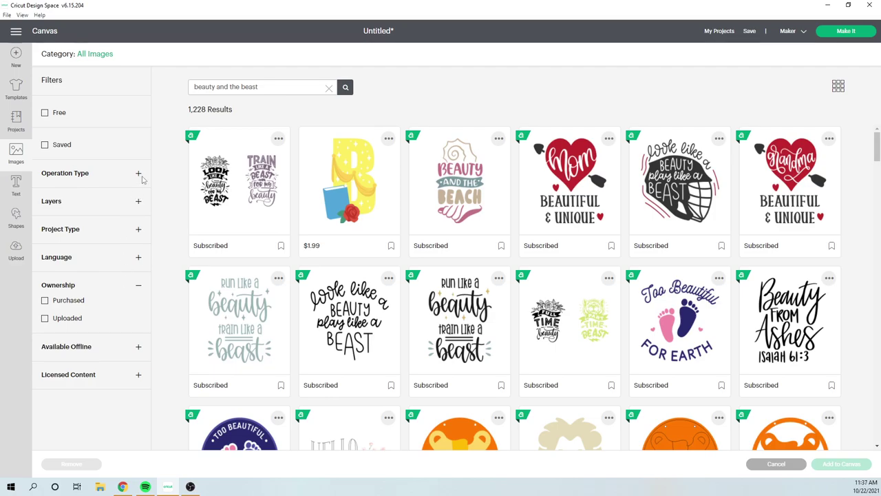
click(139, 175)
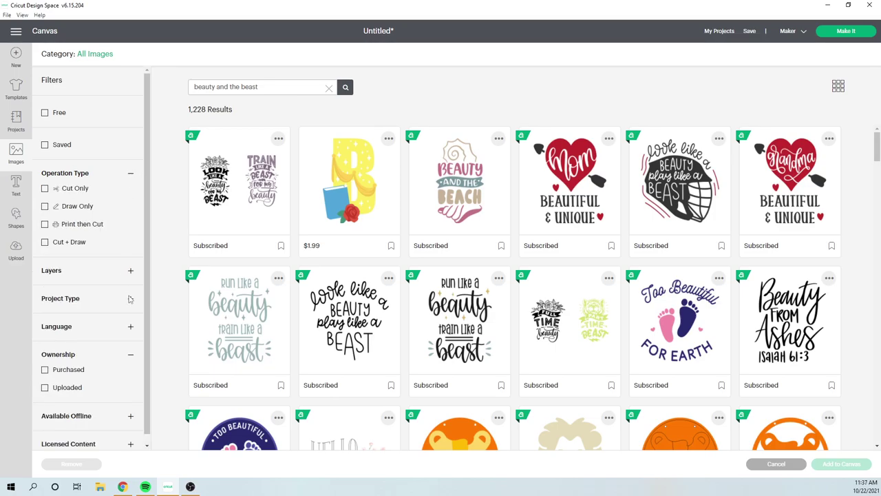
scroll(127, 314, down, 1)
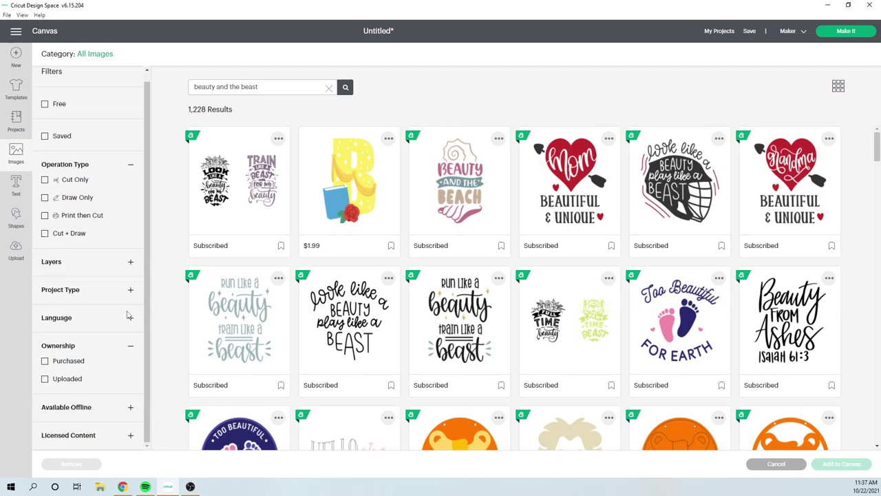
click(131, 438)
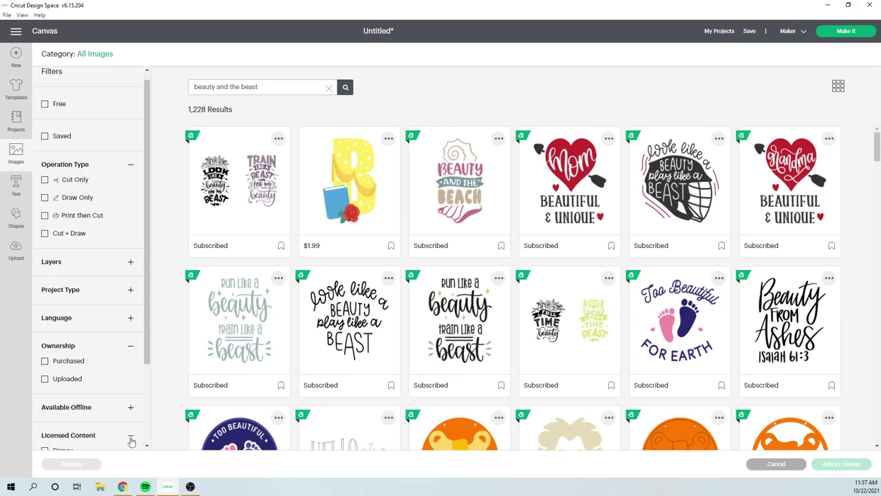
scroll(95, 337, down, 3)
click(69, 346)
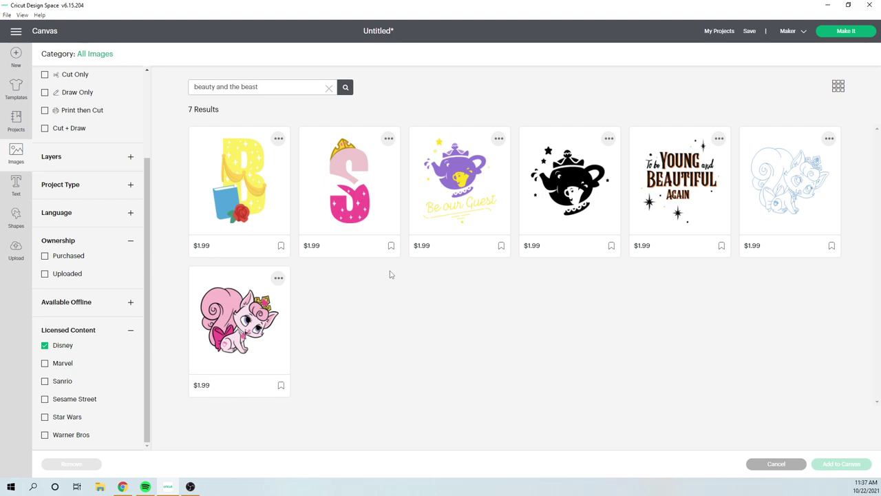
Search 'belle' and choose the black Belle silhouette image
click(268, 87)
text(belle)
key(Return)
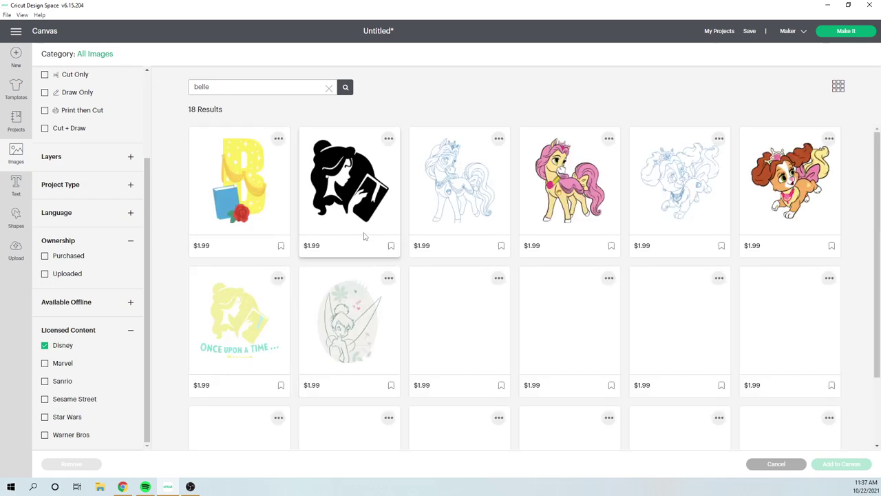
scroll(365, 243, down, 1)
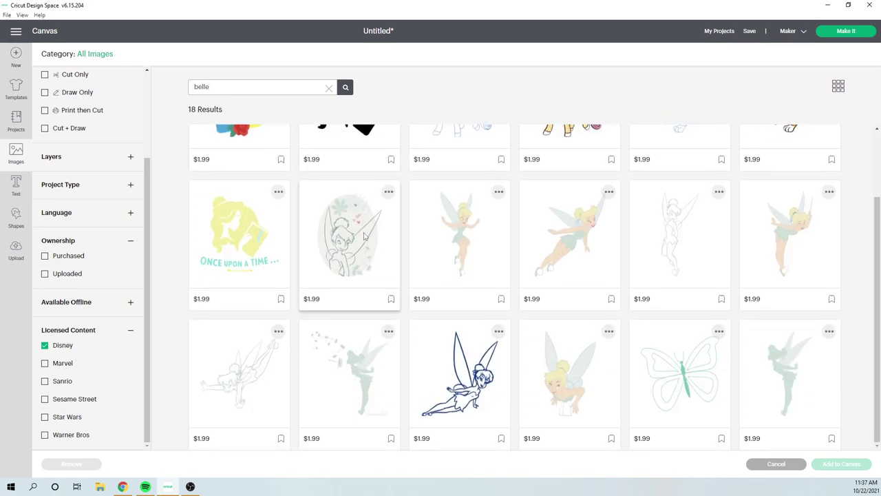
scroll(498, 277, up, 1)
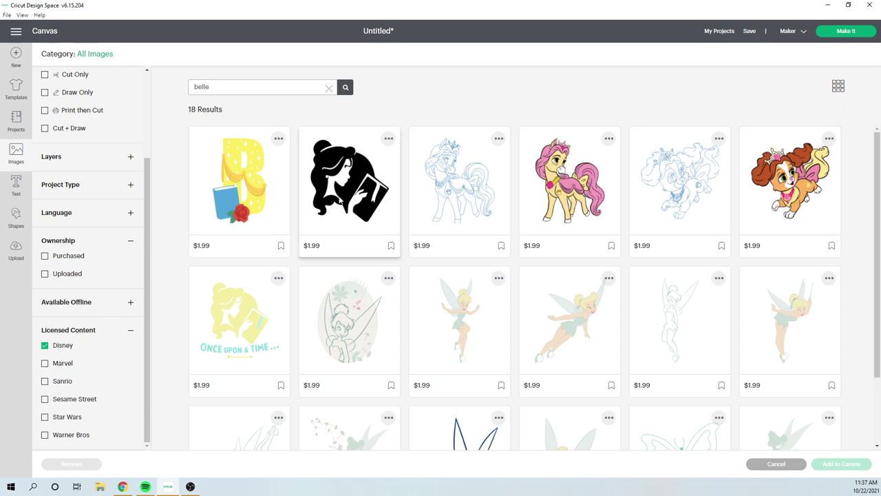
click(337, 199)
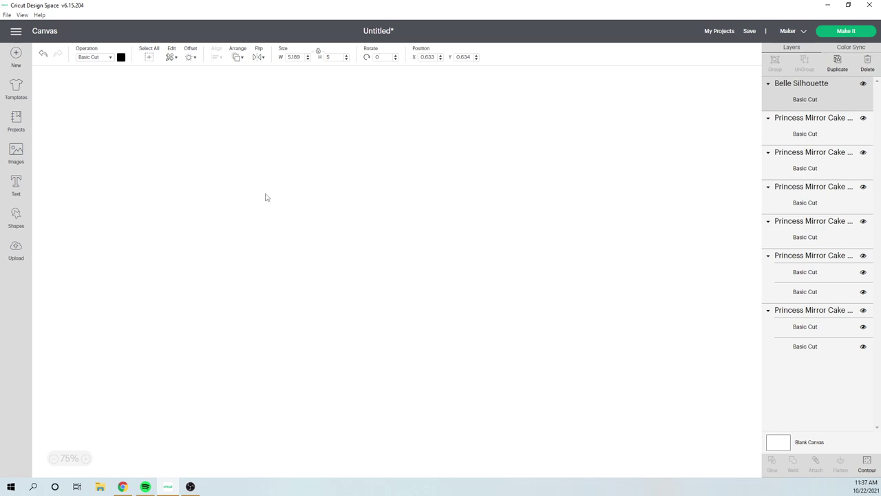
Place the Belle silhouette inside the gold frame's oval, shrunk to 2.71 by 2.611 inches
drag(122, 177, 268, 281)
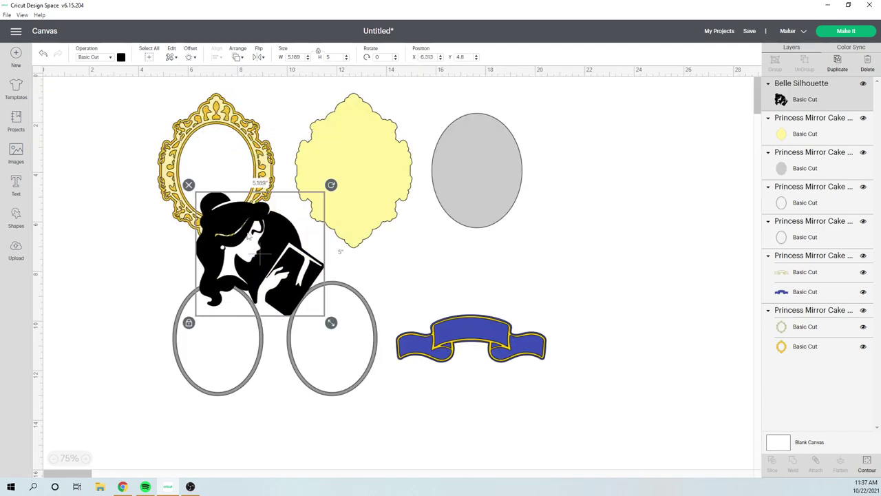
drag(332, 323, 231, 199)
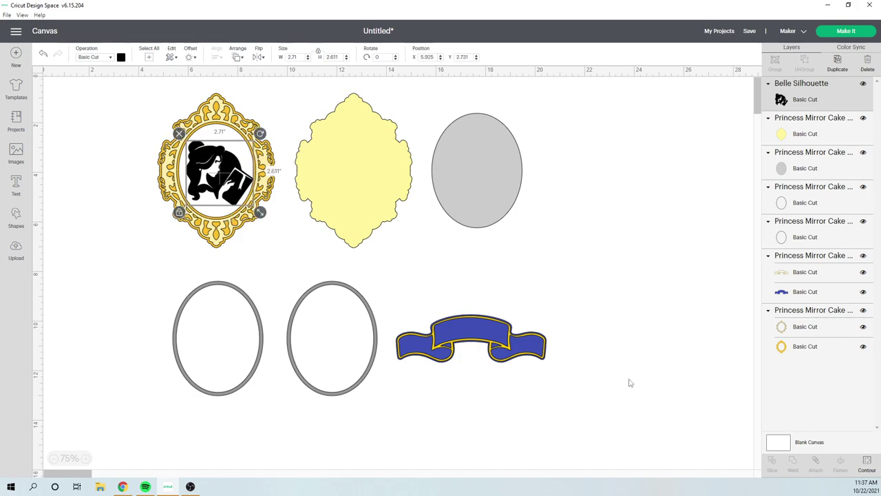
Ungroup the blue banner into separate yellow outline and blue ribbon layers
click(504, 345)
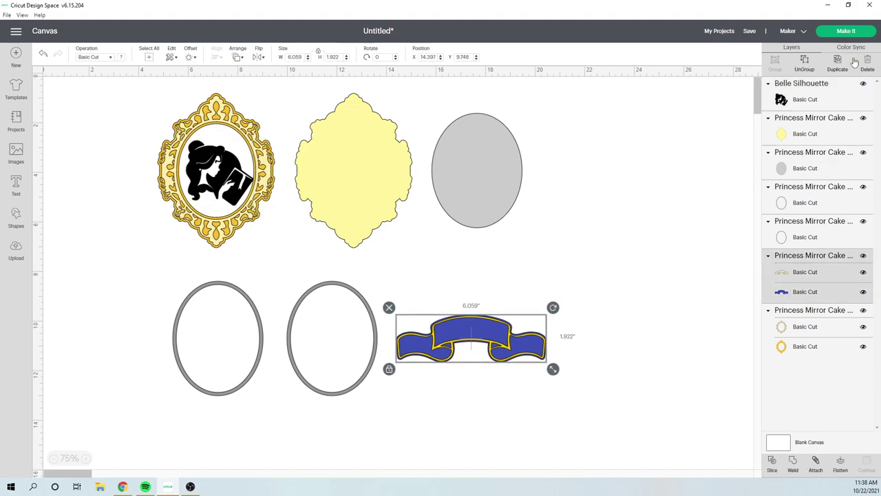
key(ctrl+shift+g)
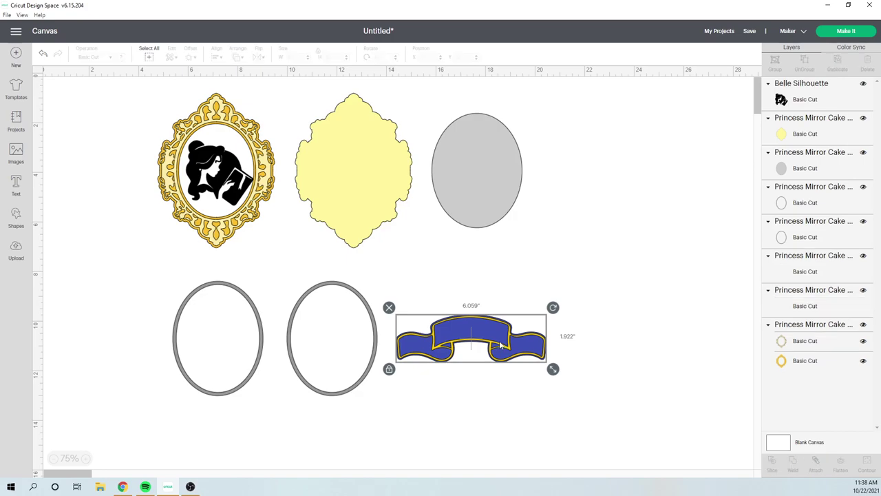
mouse_move(501, 342)
mouse_down()
mouse_move(545, 283)
mouse_move(547, 303)
mouse_move(505, 351)
mouse_up()
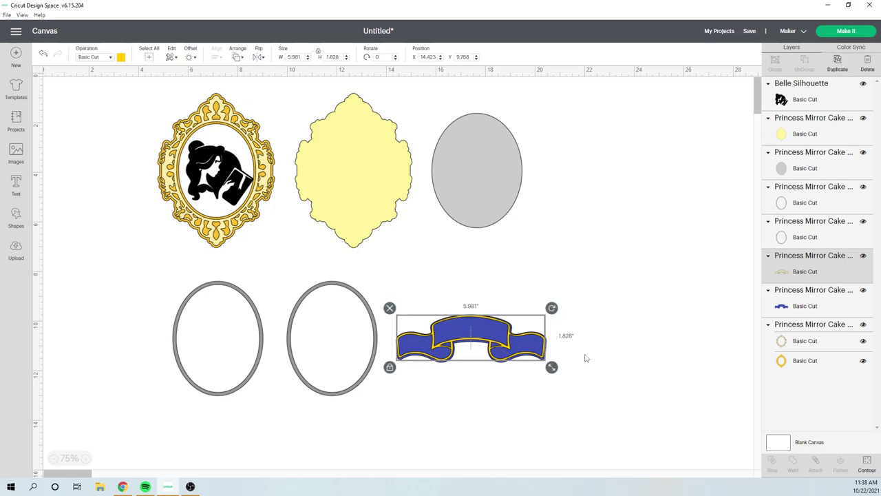
click(18, 184)
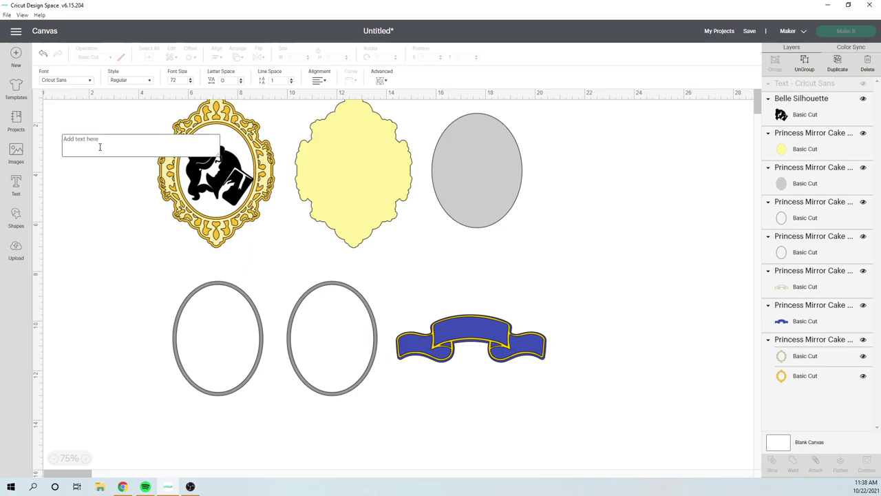
Type the name into the text box and set it in the Haniberryku script font
text(Charlotte)
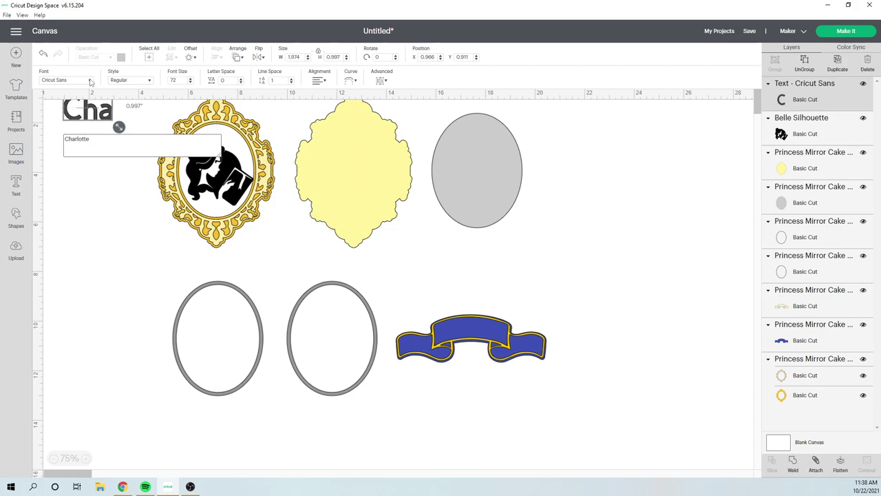
click(88, 81)
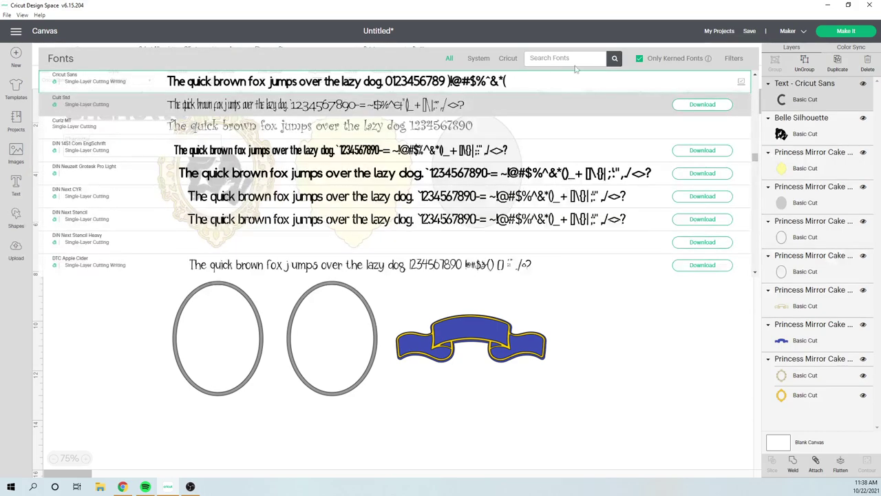
click(538, 57)
text(hallberry)
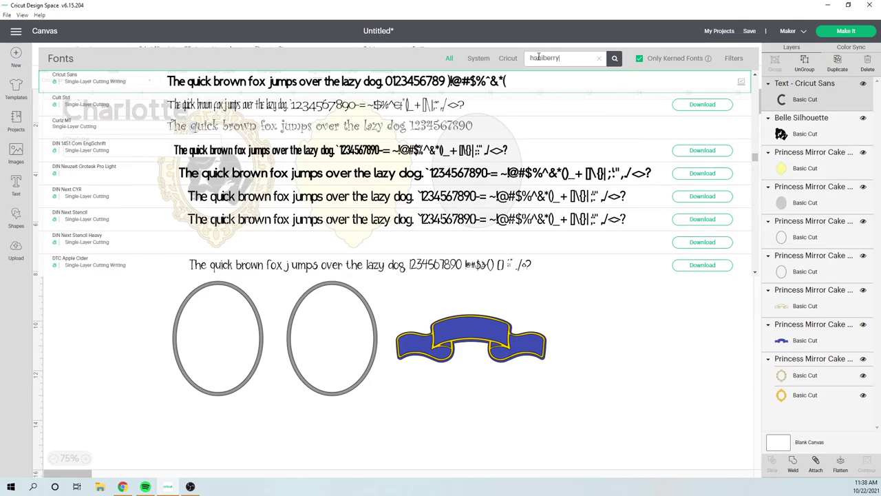
click(435, 88)
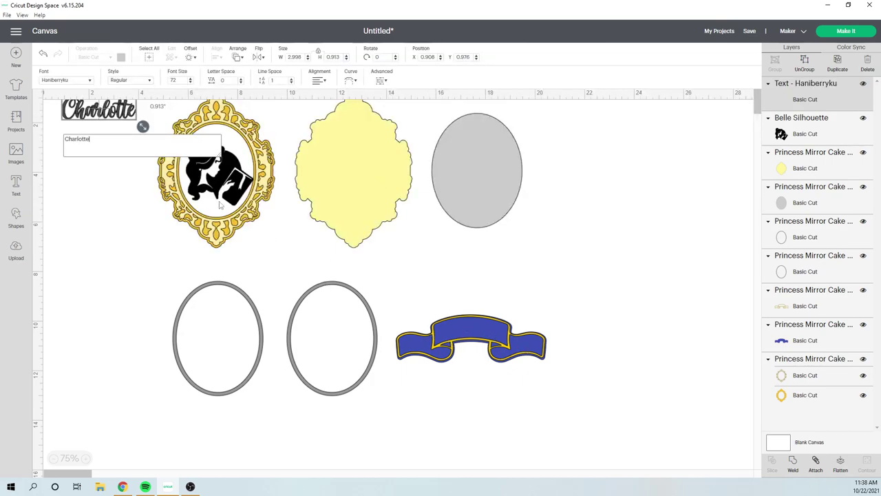
Move the name text onto the banner at 150% zoom, shrinking it to 2.701 by 0.822 inches
drag(97, 109, 475, 341)
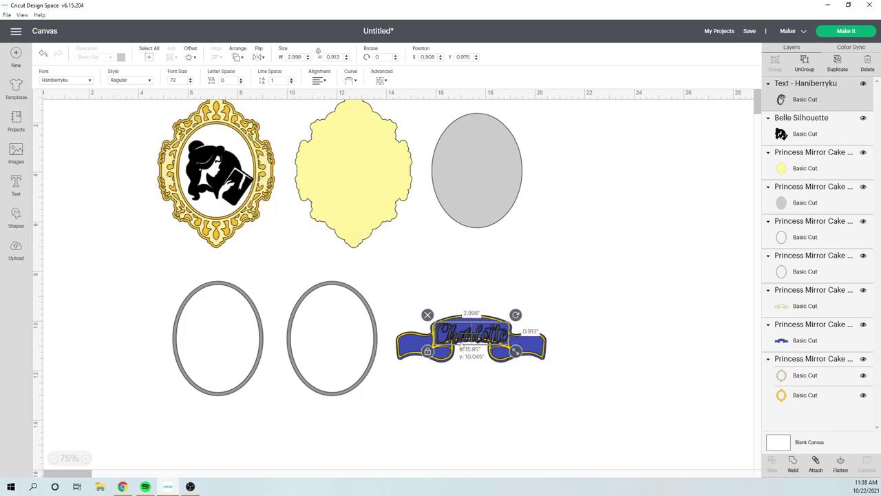
click(86, 459)
click(86, 458)
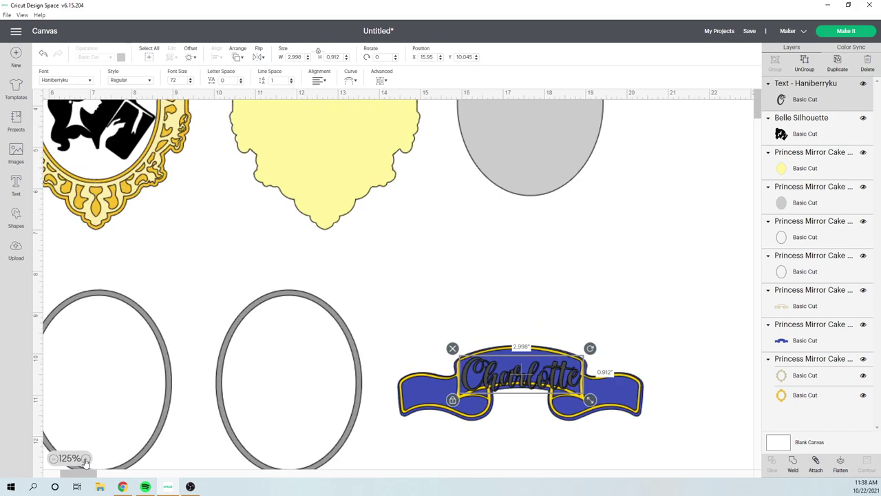
click(85, 459)
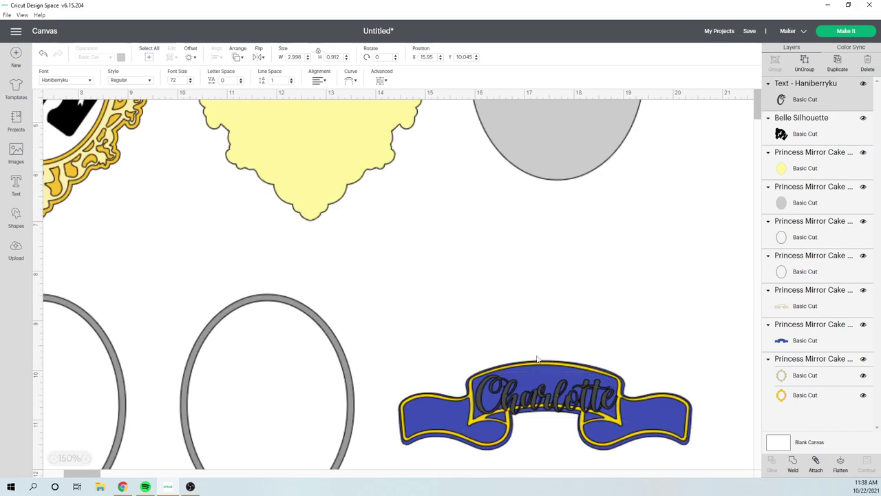
drag(539, 402, 539, 396)
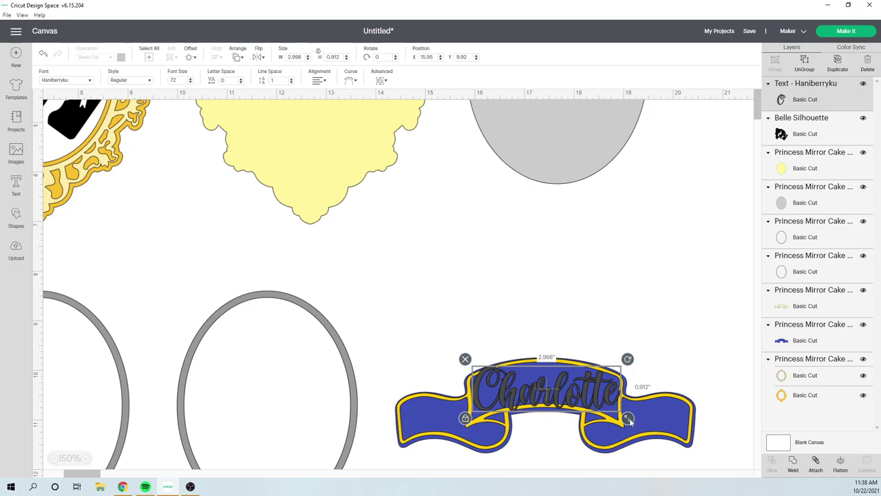
drag(628, 419, 613, 412)
drag(572, 383, 559, 386)
Center-align the name text with the banner, then nudge it slightly down
click(535, 308)
drag(535, 304, 543, 403)
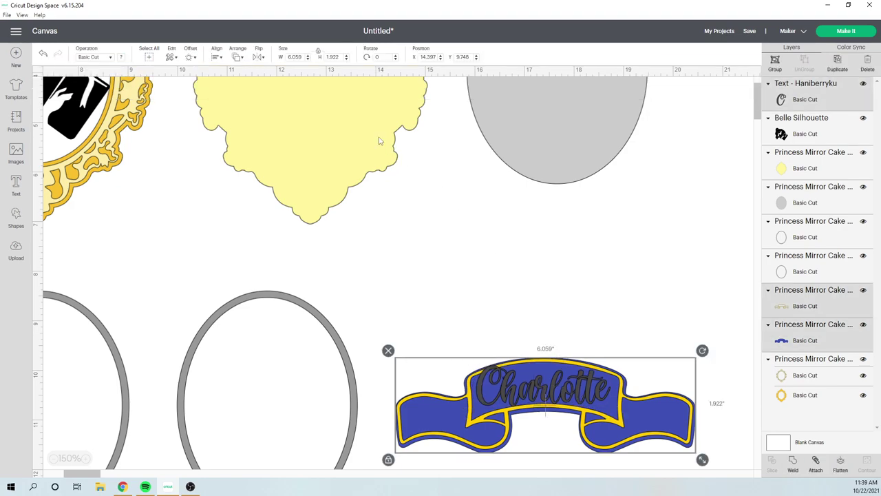
click(216, 57)
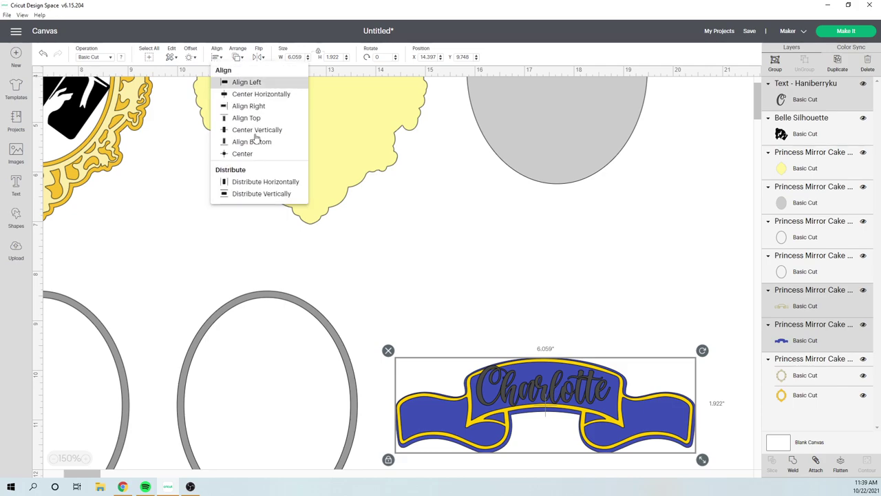
click(242, 154)
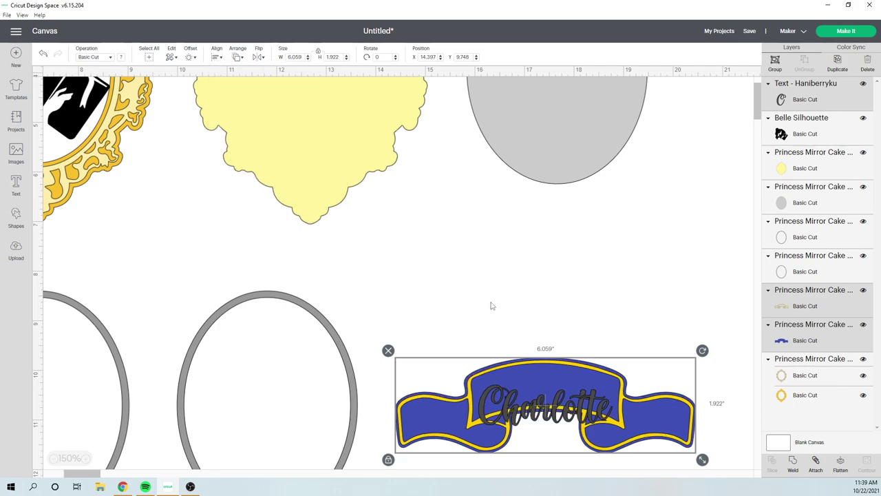
click(616, 305)
click(571, 411)
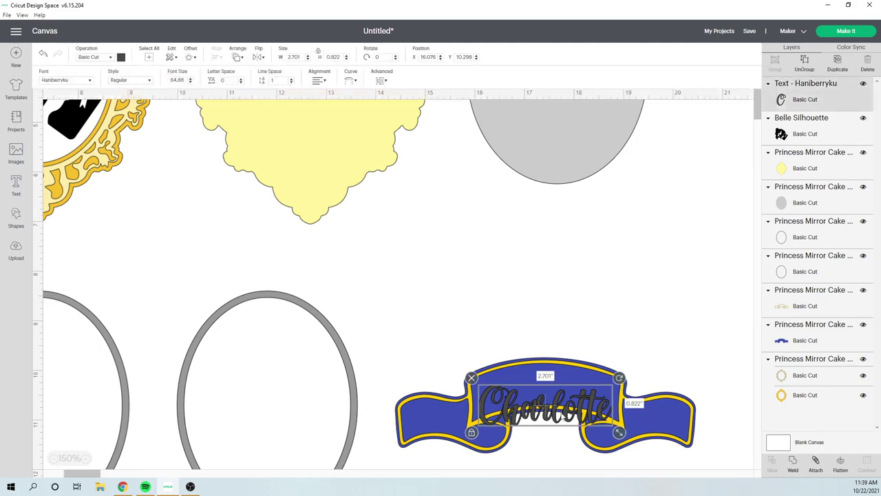
key(Up)
key(Up)
key(Up)
key(Up)
key(Up)
key(Up)
key(Up)
key(Up)
key(Up)
key(Up)
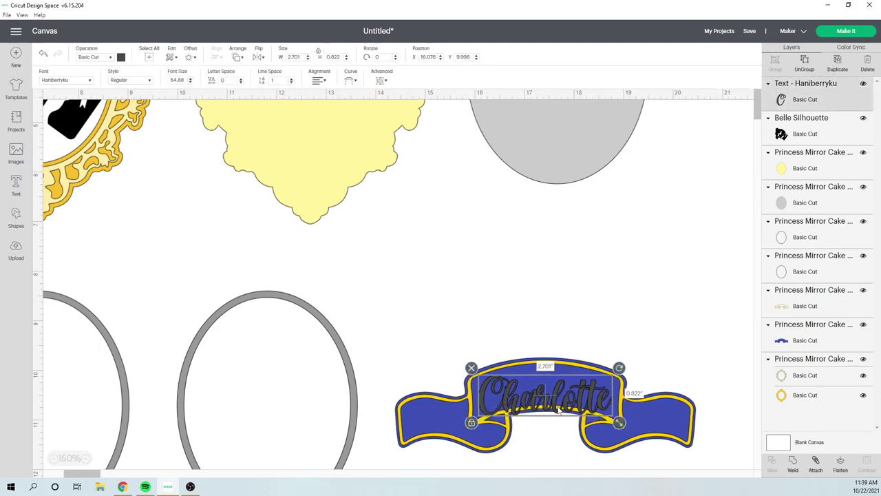
key(Down)
key(Down)
key(Down)
key(Down)
key(Down)
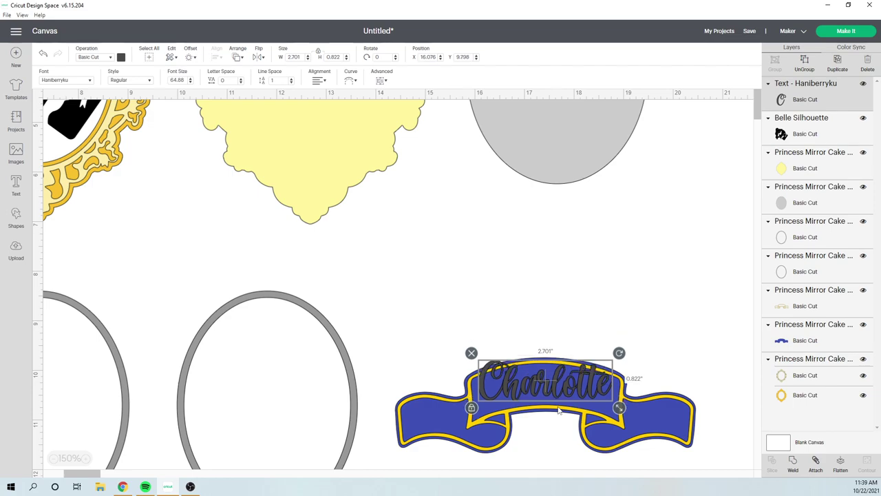
key(Down)
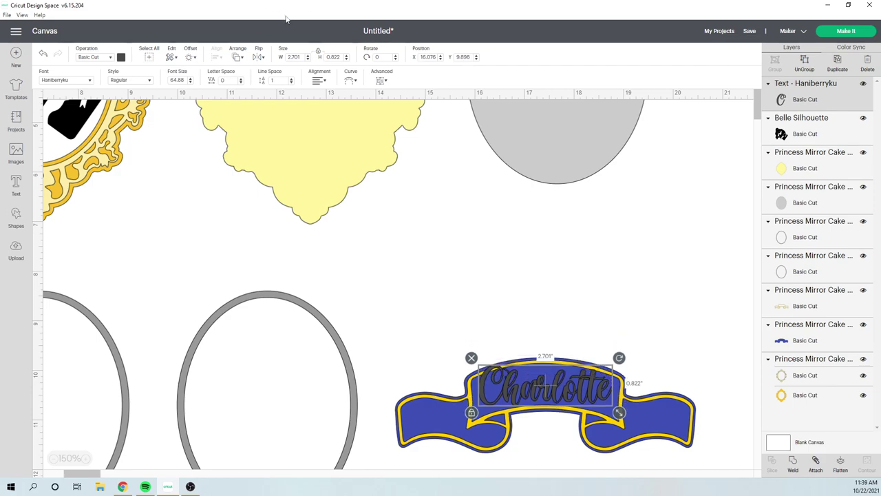
Curve the name text into an arc of about 2.931 by 0.895 inches along the banner
click(351, 83)
drag(332, 107, 355, 113)
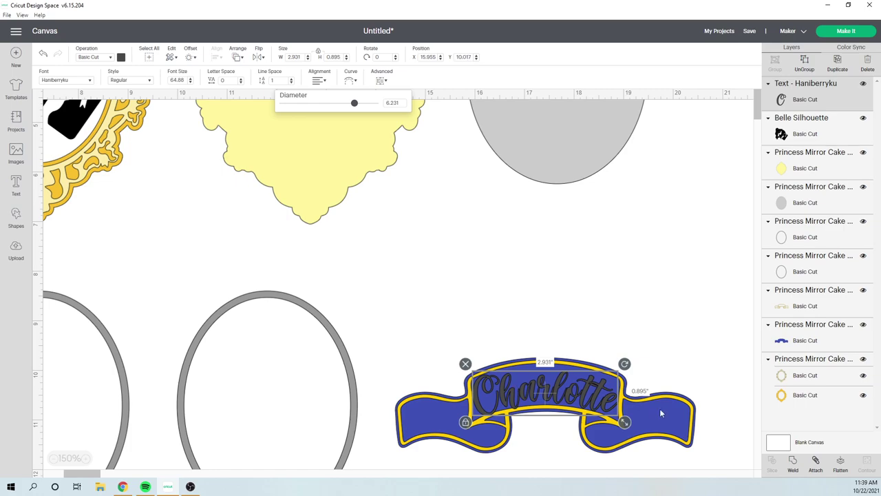
click(627, 298)
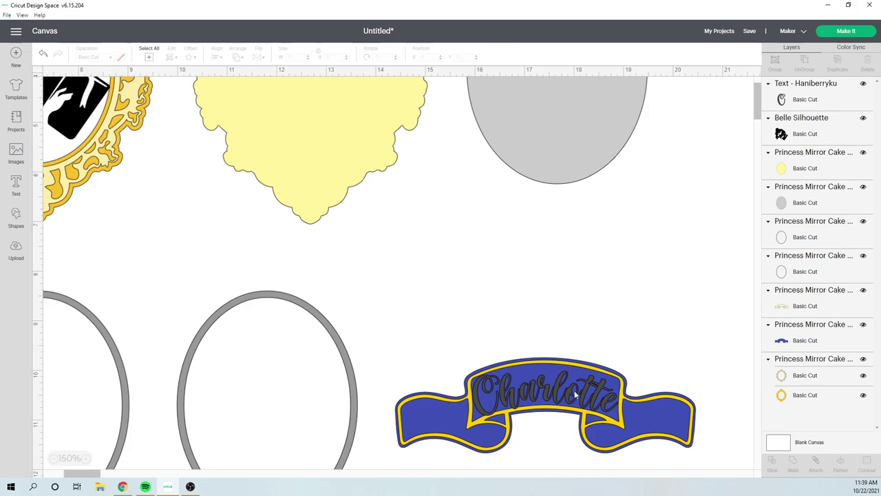
Fine-tune the positions of the C, a and l letters in the arched Charlotte name
click(510, 403)
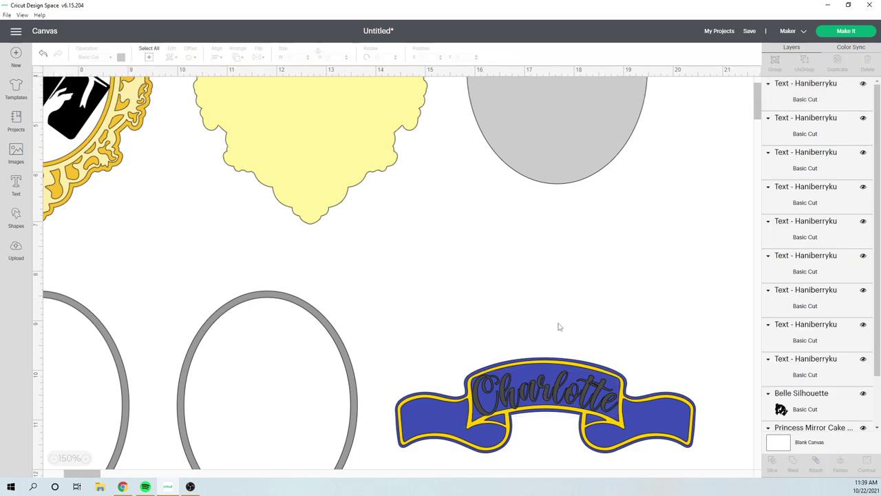
click(486, 415)
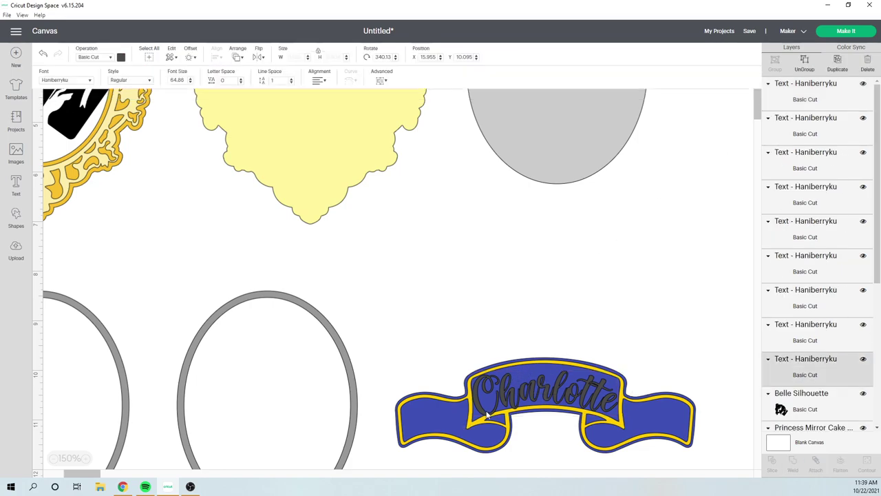
drag(488, 415, 490, 415)
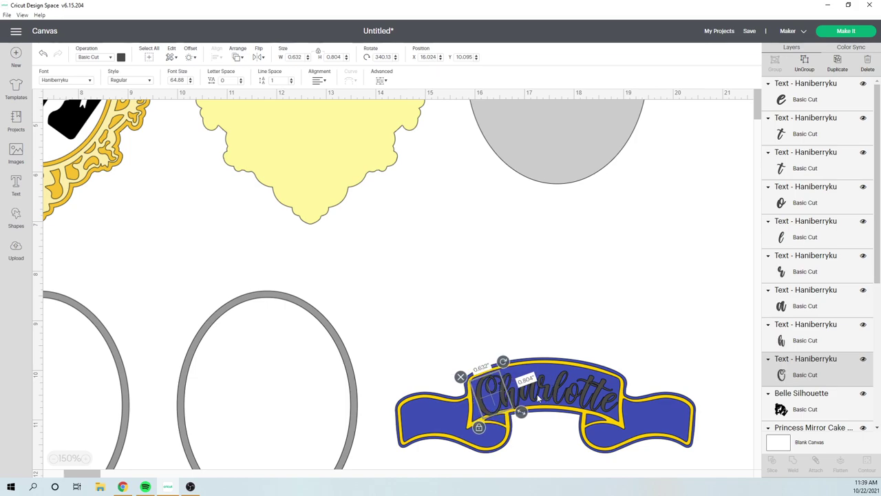
click(530, 393)
drag(530, 393, 531, 398)
click(605, 295)
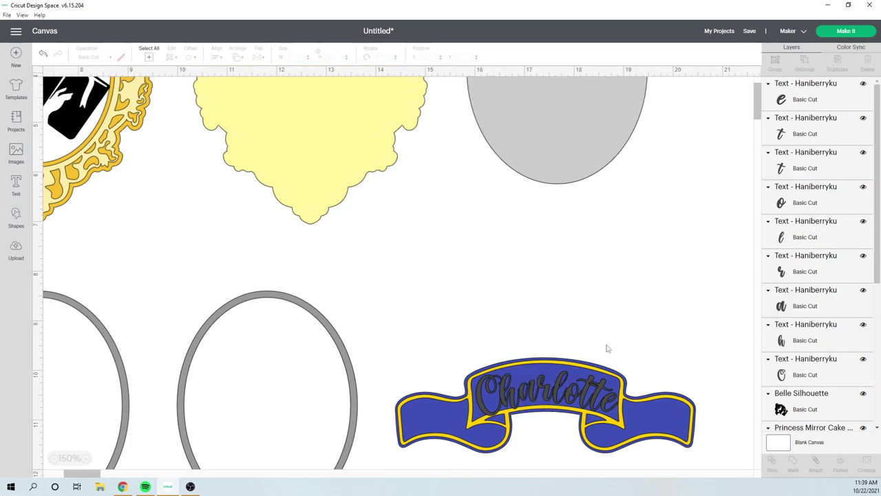
click(563, 395)
mouse_move(563, 395)
mouse_down()
mouse_move(555, 402)
mouse_move(575, 398)
mouse_move(566, 391)
mouse_up()
click(645, 332)
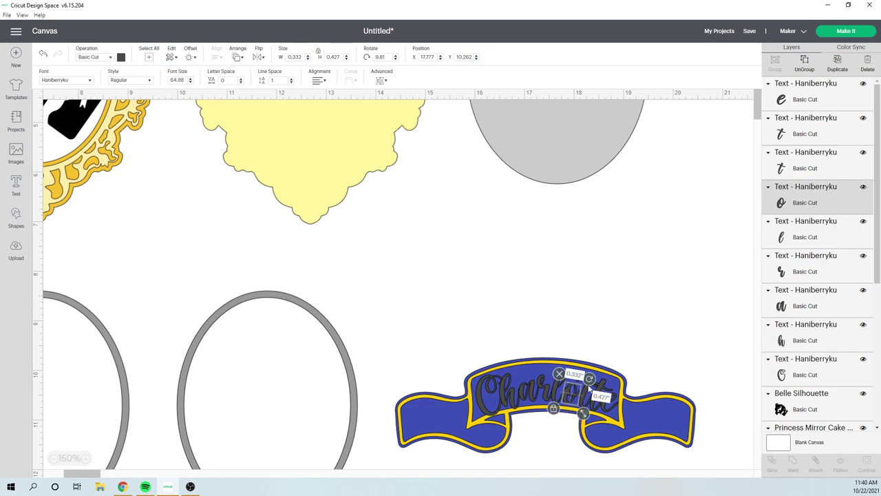
Select the final 't', 't' and 'e' of Charlotte and nudge them slightly left
click(619, 323)
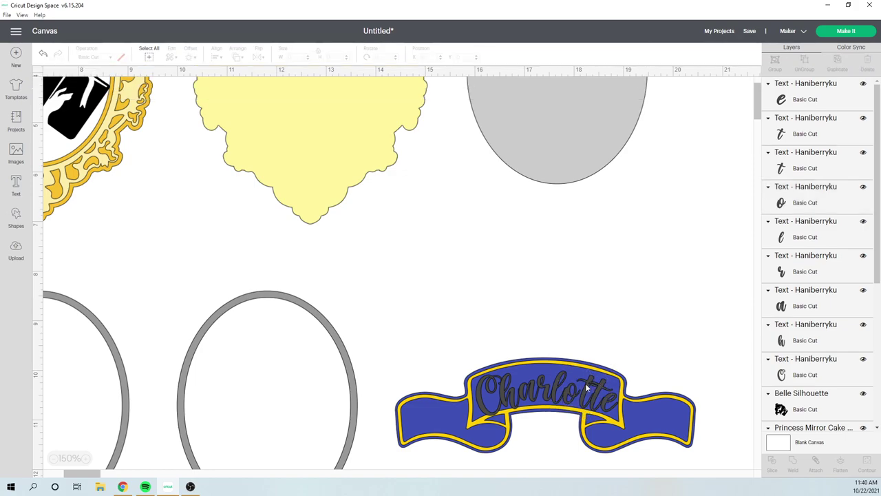
click(585, 383)
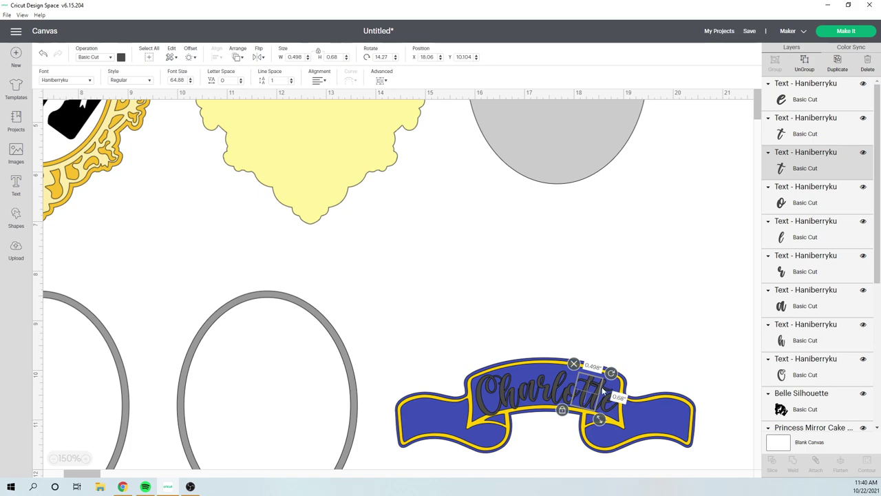
click(603, 388)
click(605, 401)
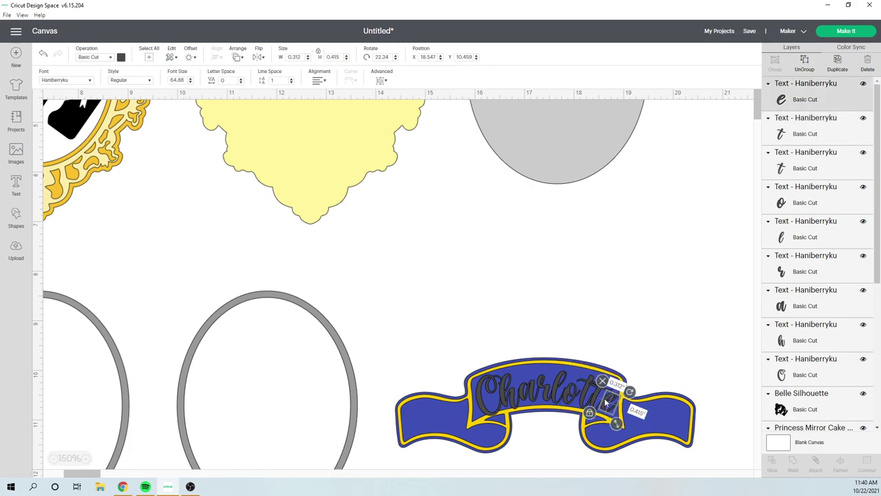
click(815, 140)
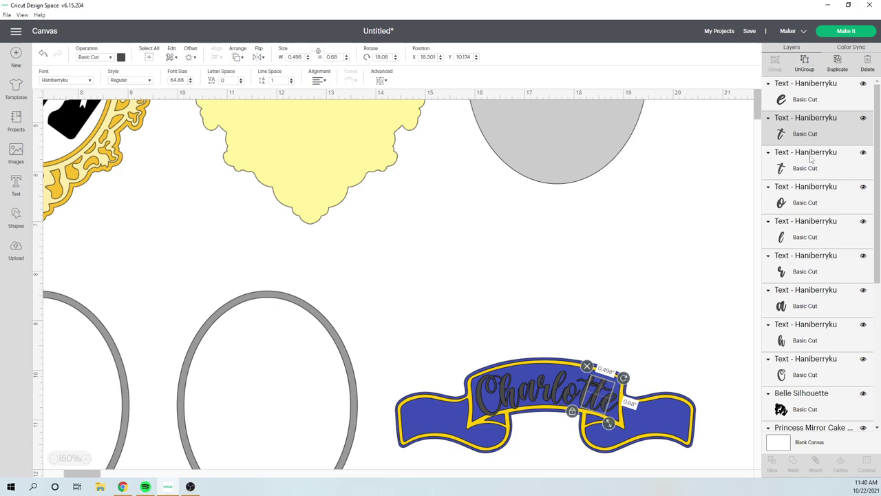
shift+click(811, 159)
shift+click(813, 101)
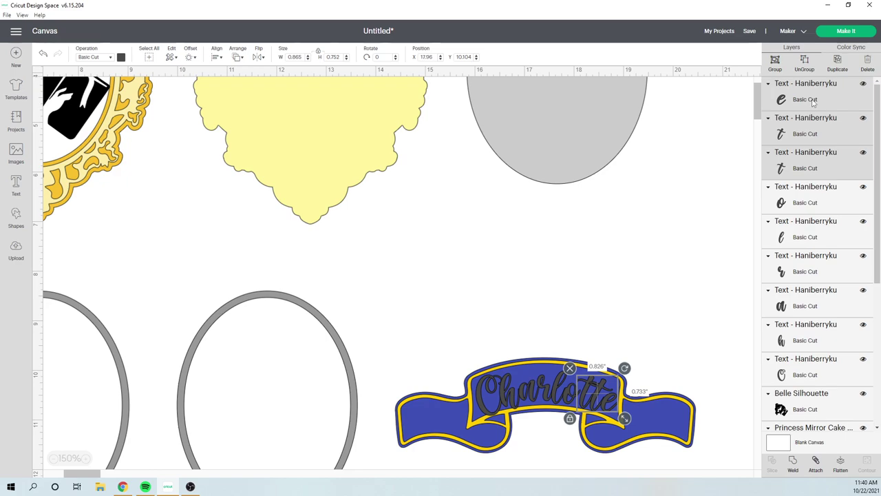
key(Left)
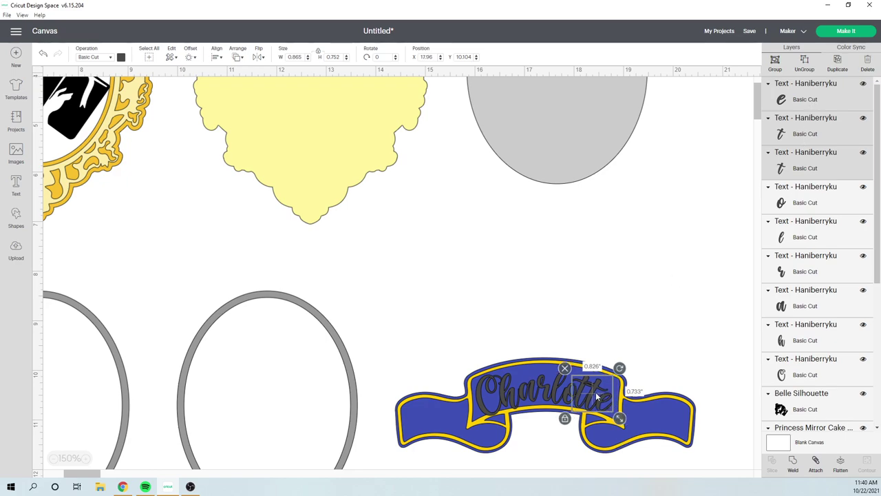
drag(594, 392, 596, 394)
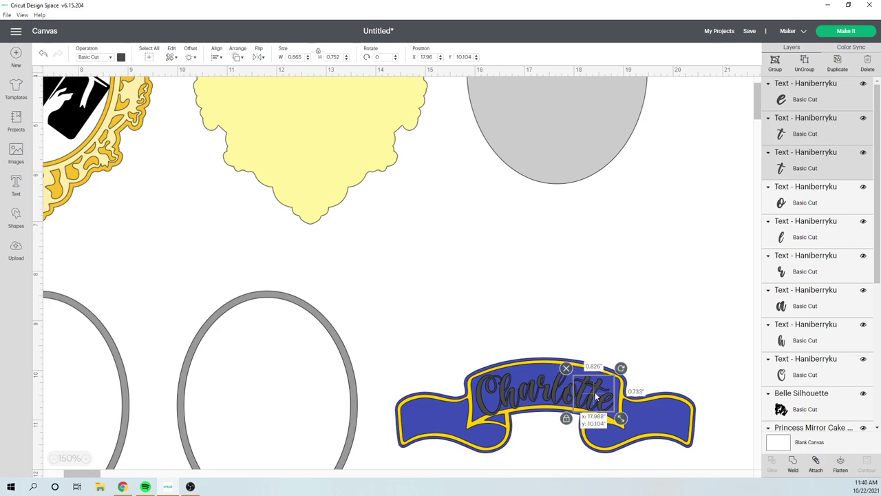
click(665, 269)
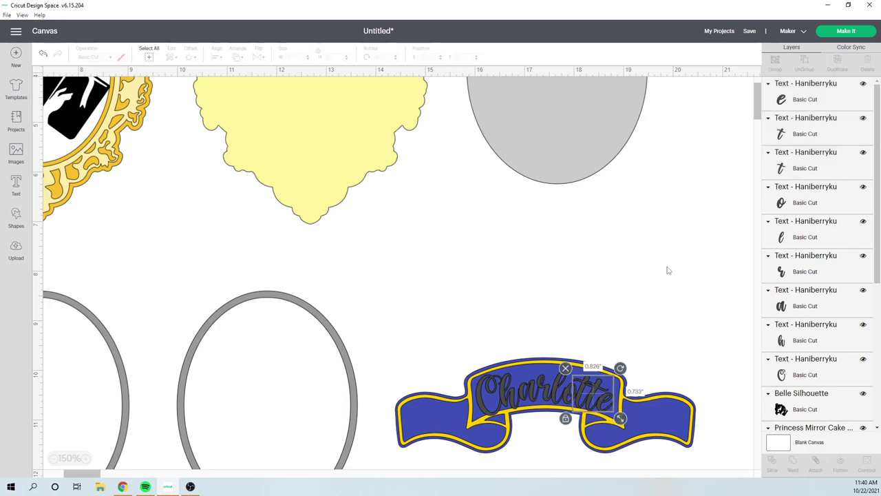
click(809, 94)
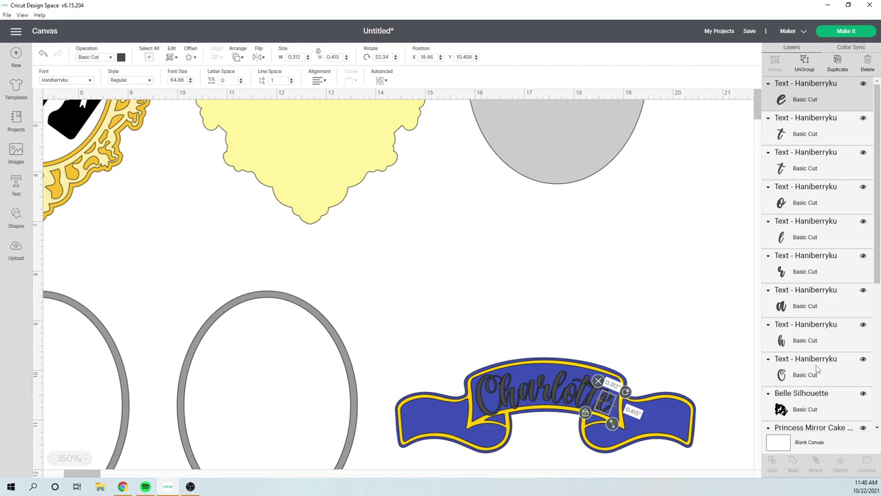
Select all the Charlotte letter layers together: C, h, a, r, l, o, t, t, e
shift+click(818, 370)
shift+click(815, 320)
shift+click(809, 290)
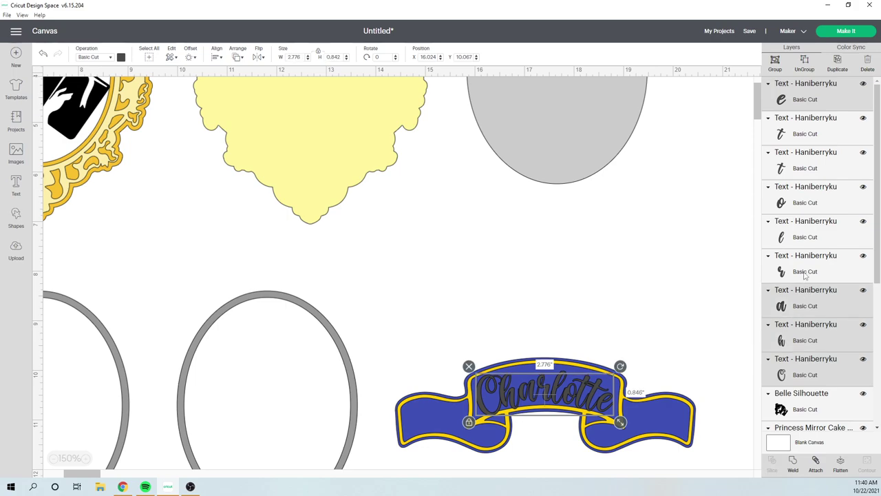
shift+click(802, 259)
shift+click(798, 233)
shift+click(787, 186)
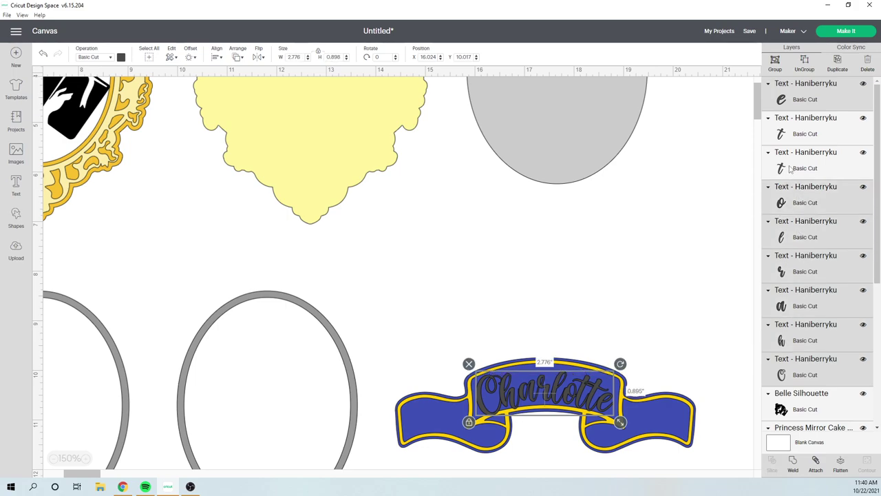
shift+click(789, 163)
shift+click(791, 136)
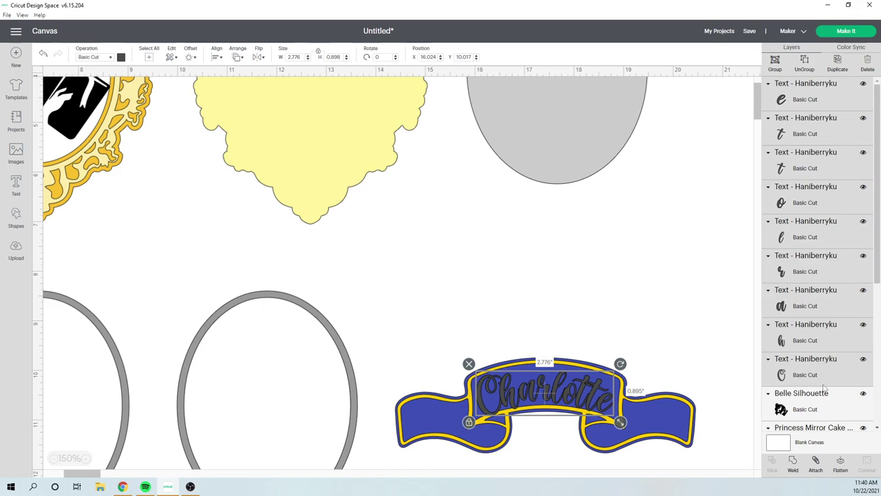
Weld the letters into one piece, shrink it to 2.581 in wide, and reposition it on the banner
click(794, 462)
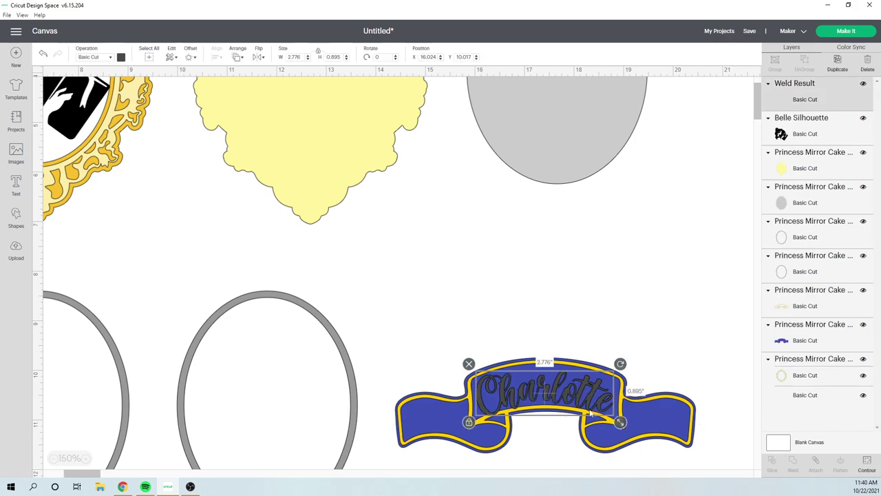
drag(619, 422, 610, 419)
drag(552, 394, 561, 392)
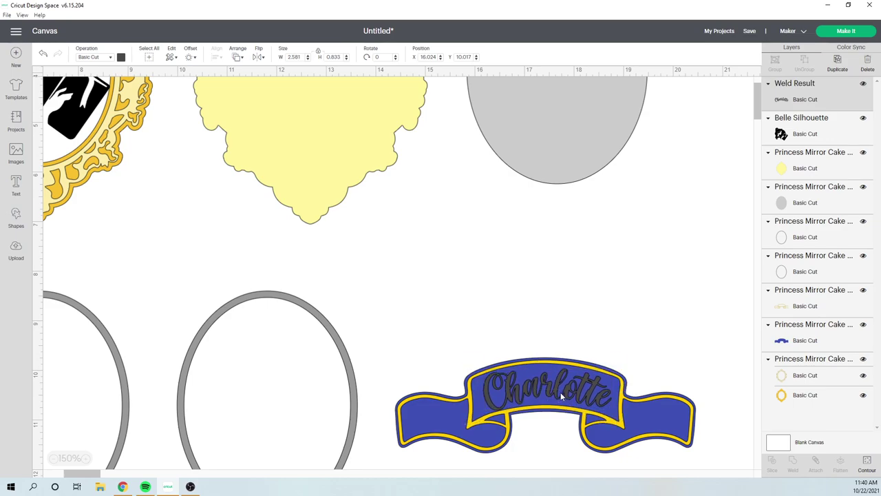
Apply a black offset of 0.181 in around the welded Charlotte name
click(186, 58)
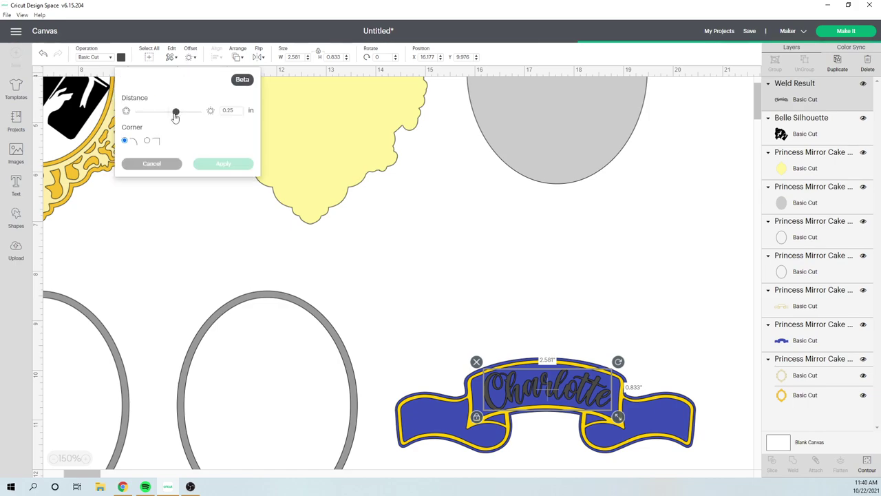
click(241, 111)
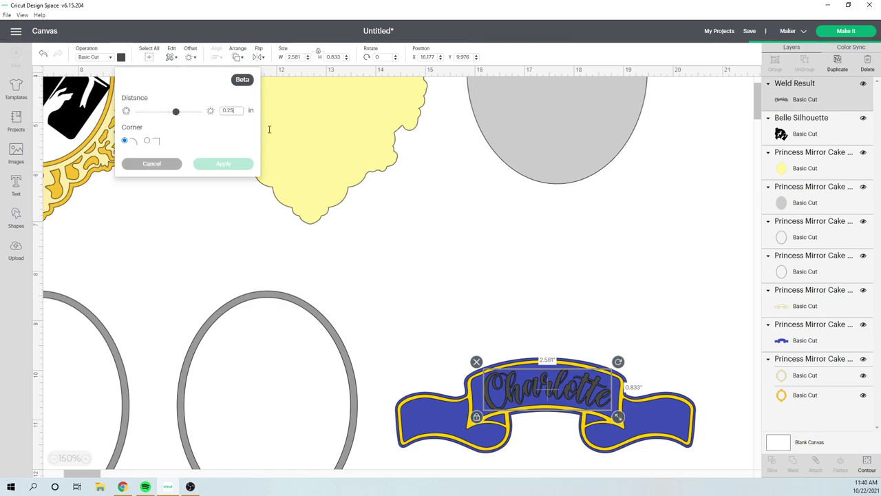
key(BackSpace)
key(BackSpace)
text(10)
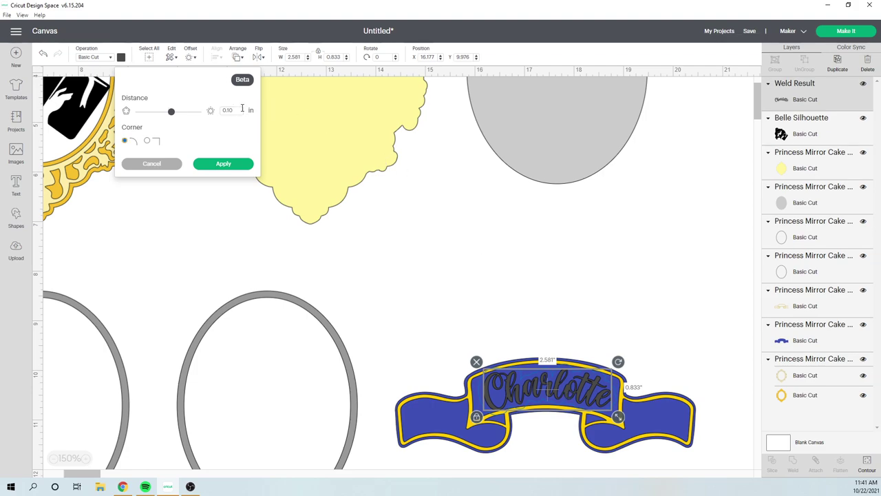
drag(171, 114, 182, 114)
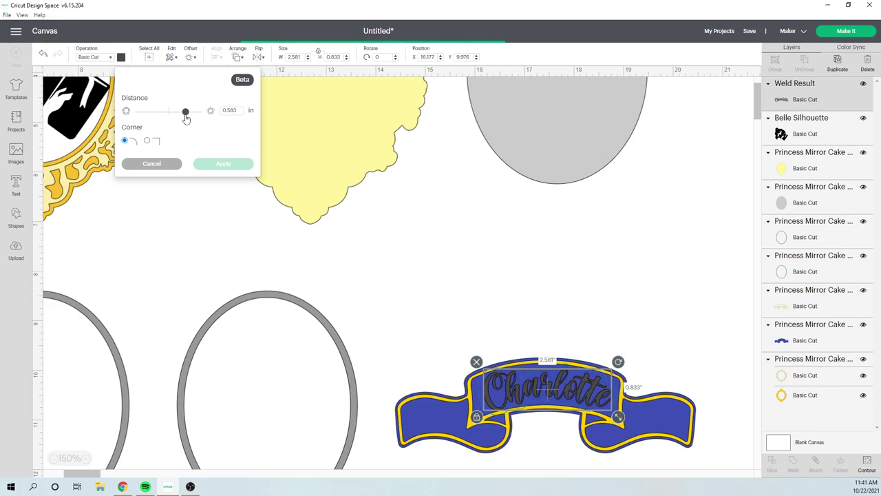
mouse_move(185, 117)
mouse_down()
mouse_move(173, 122)
mouse_move(196, 121)
mouse_move(171, 122)
mouse_up()
drag(171, 123, 174, 126)
click(224, 165)
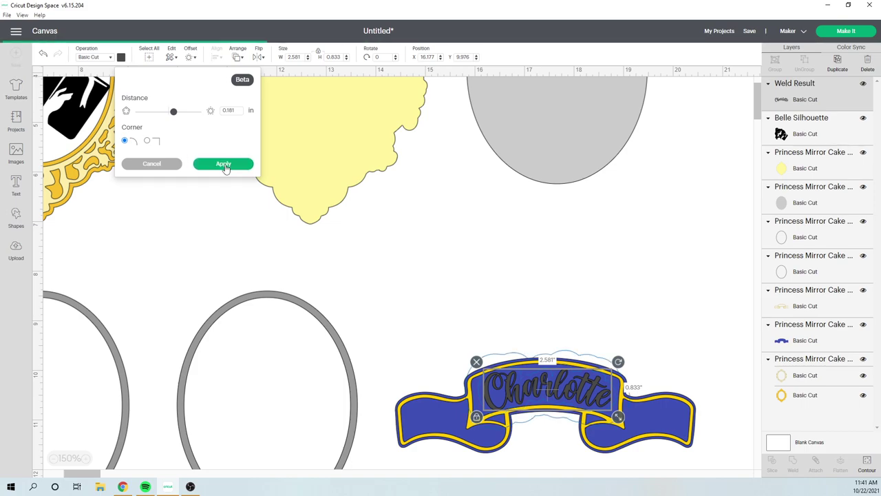
Move Charlotte and its offset up off the banner, then delete both
drag(617, 385, 604, 260)
click(592, 330)
click(586, 384)
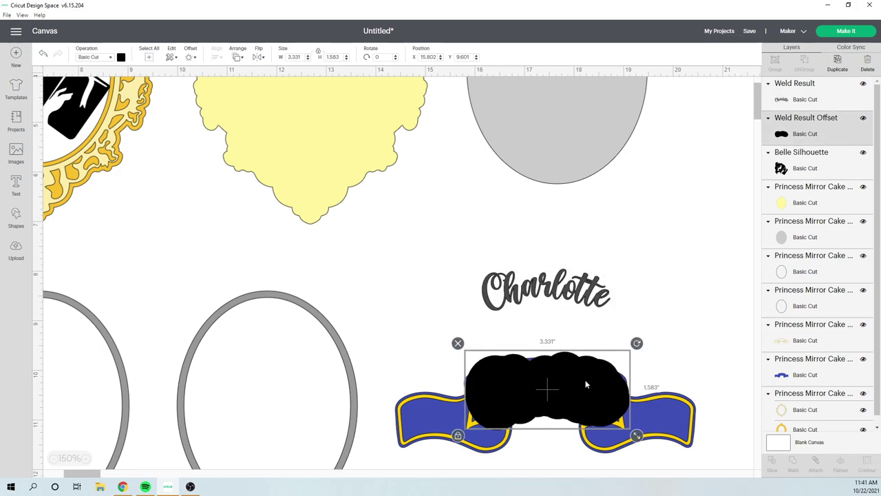
drag(586, 385, 584, 300)
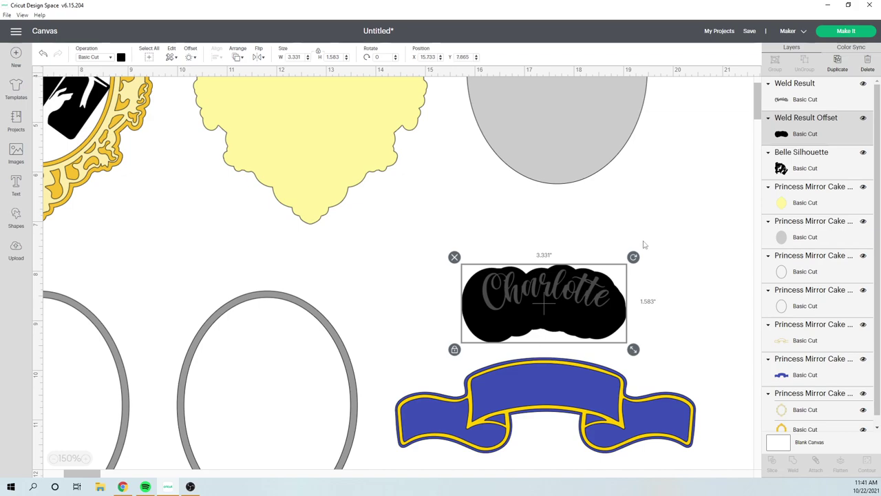
click(647, 242)
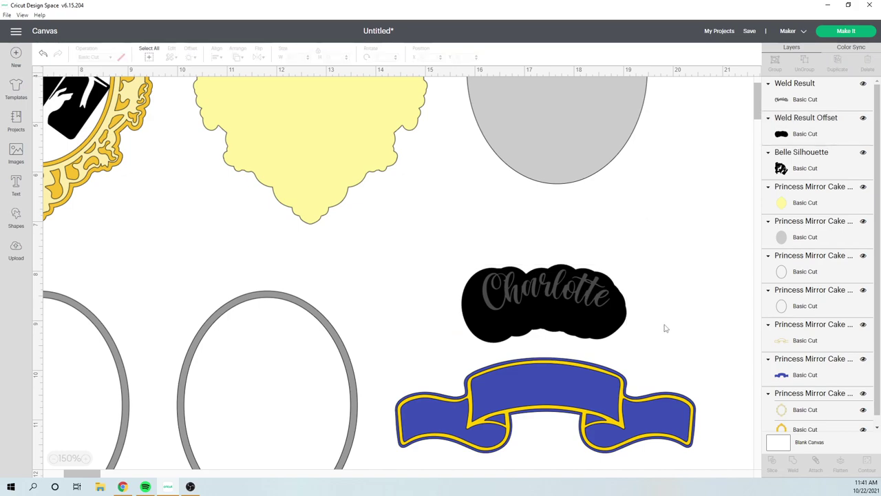
drag(658, 322, 484, 261)
key(Delete)
click(839, 36)
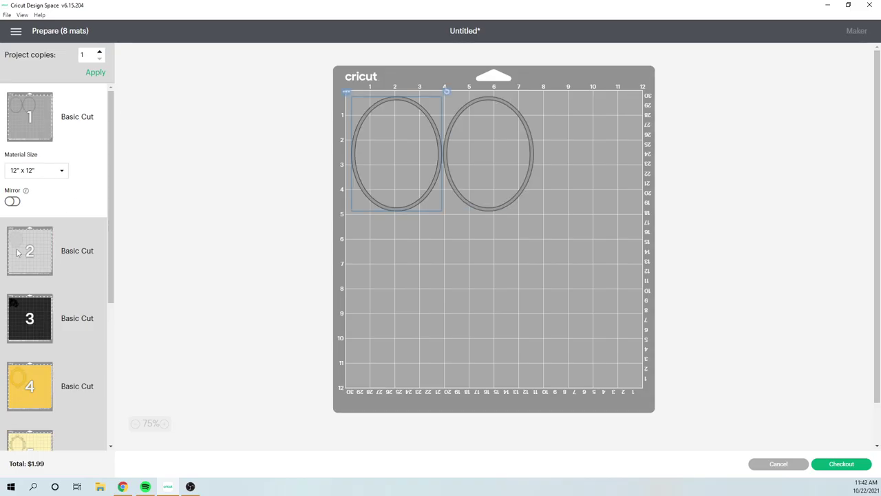
scroll(27, 275, down, 5)
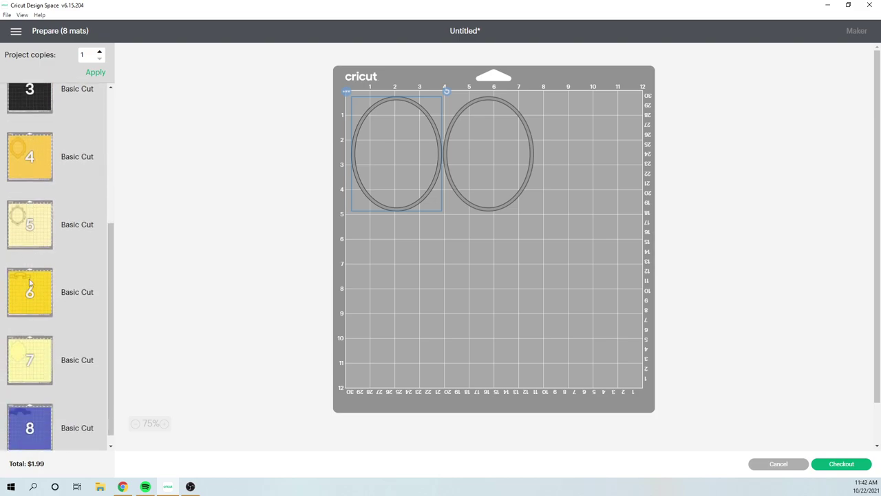
scroll(30, 282, down, 1)
click(31, 346)
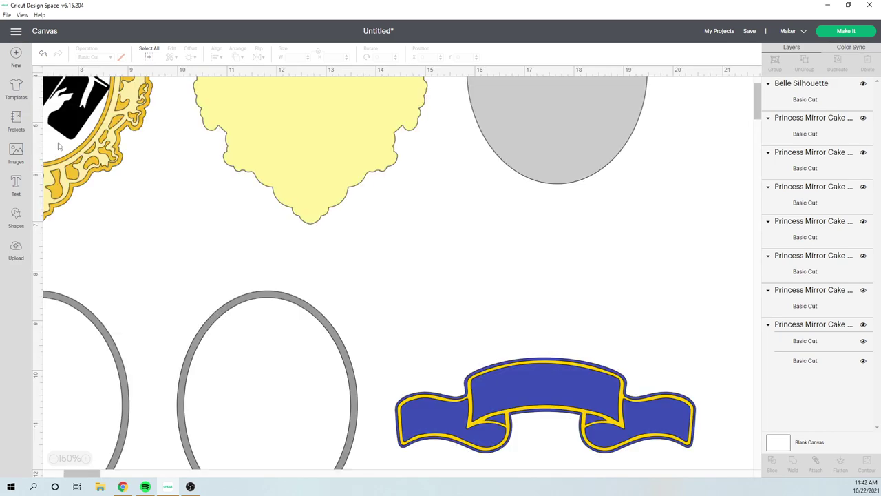
At 75% zoom, duplicate the yellow scalloped backing and place the copy right of the gray oval
click(53, 459)
click(53, 459)
click(53, 459)
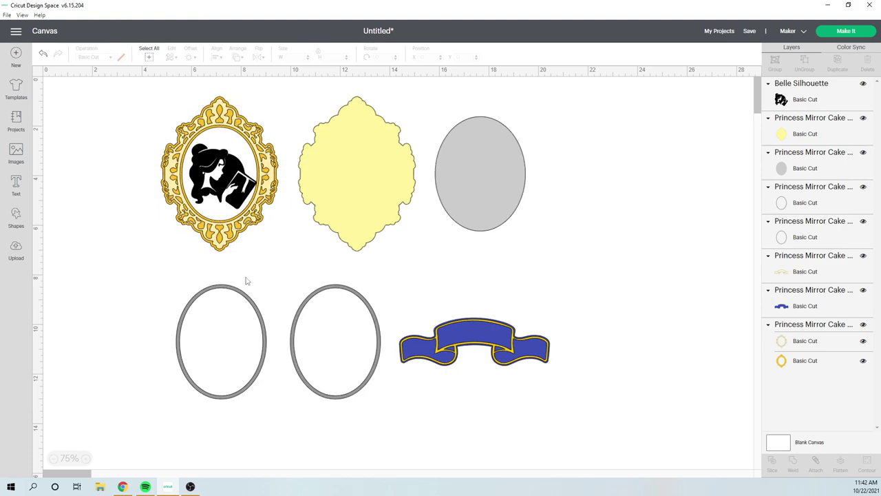
click(362, 165)
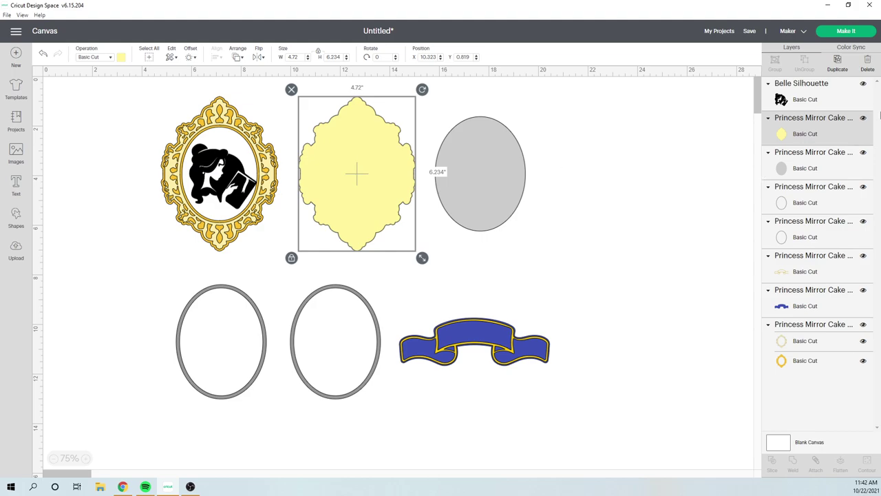
click(839, 63)
drag(360, 173, 642, 177)
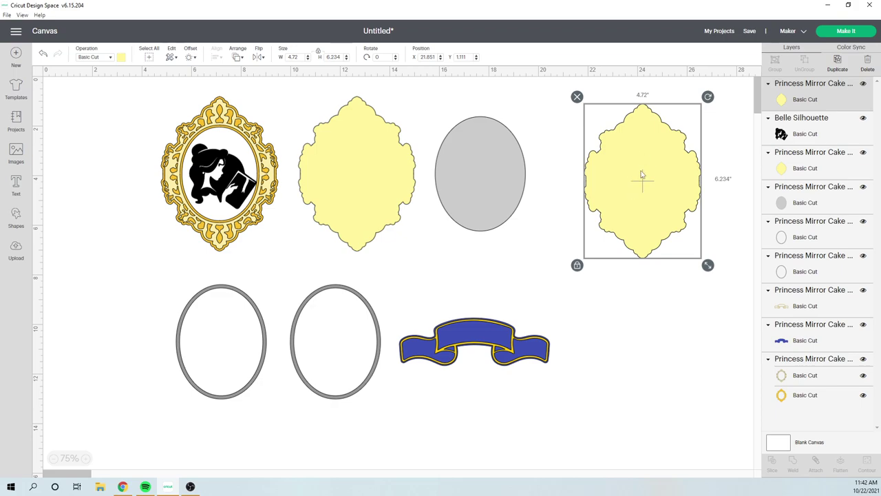
Flip the copied yellow backing vertically
click(259, 59)
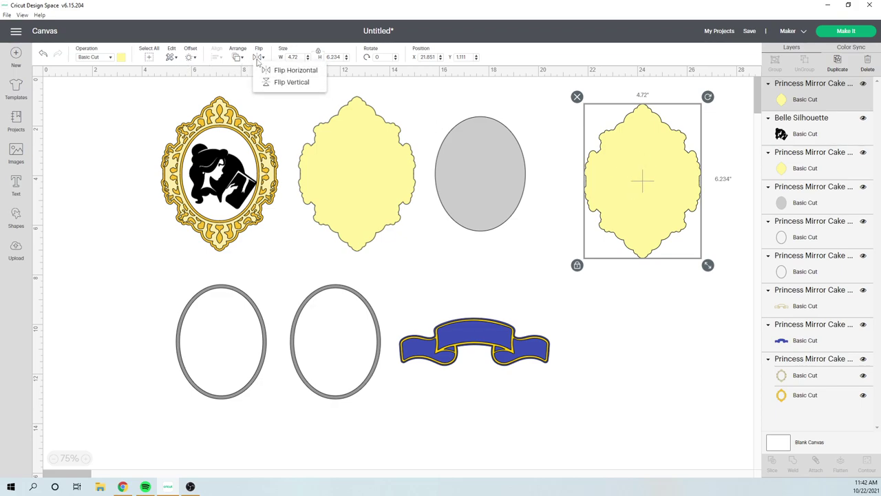
click(291, 82)
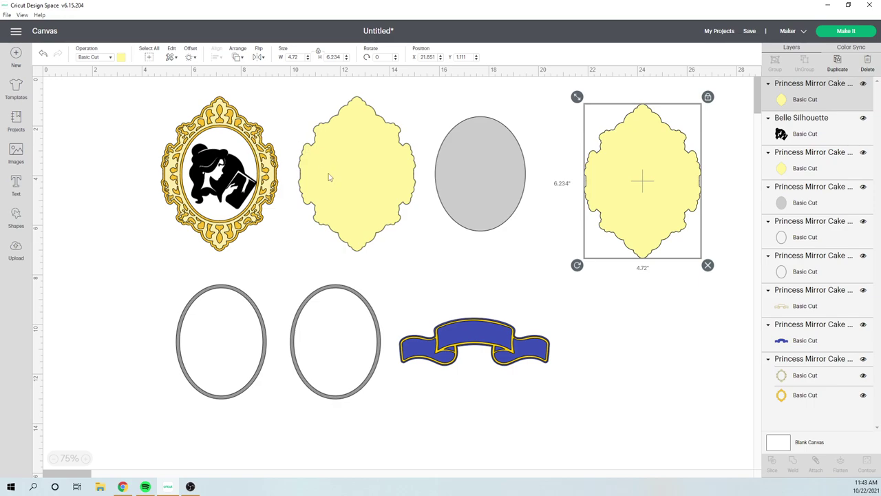
click(495, 173)
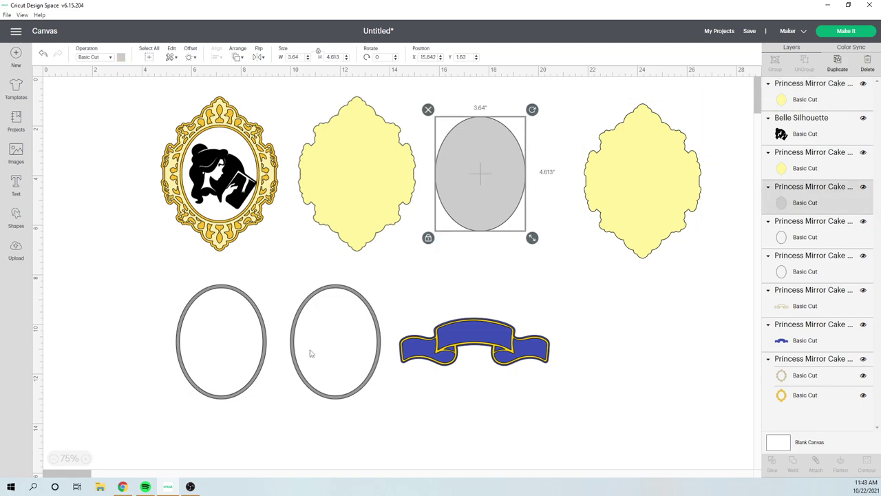